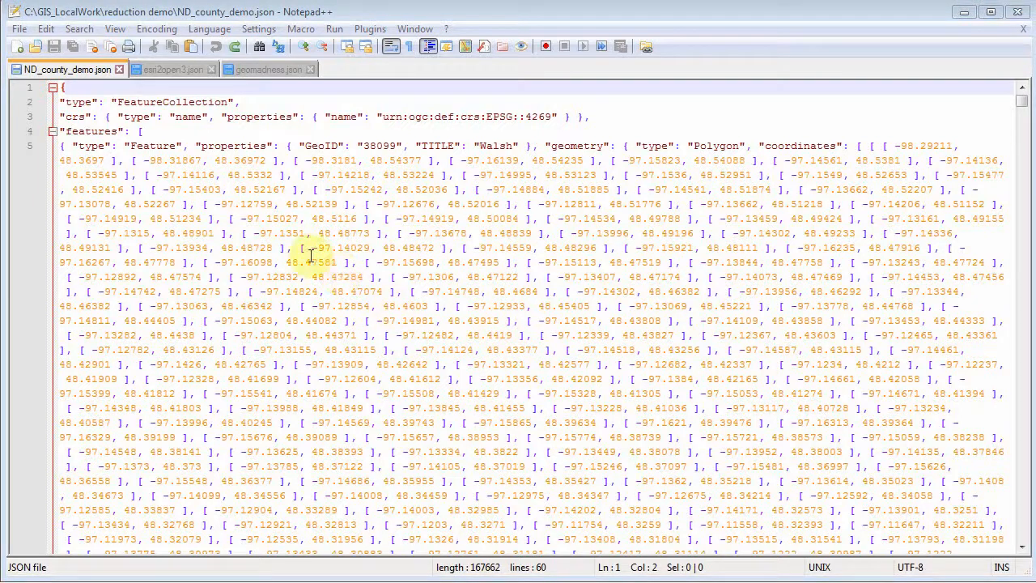
# - Compare the coordinate formatting in ND_county_demo.json, geomadness.json and esri2open3.json
pyautogui.click(366, 261)
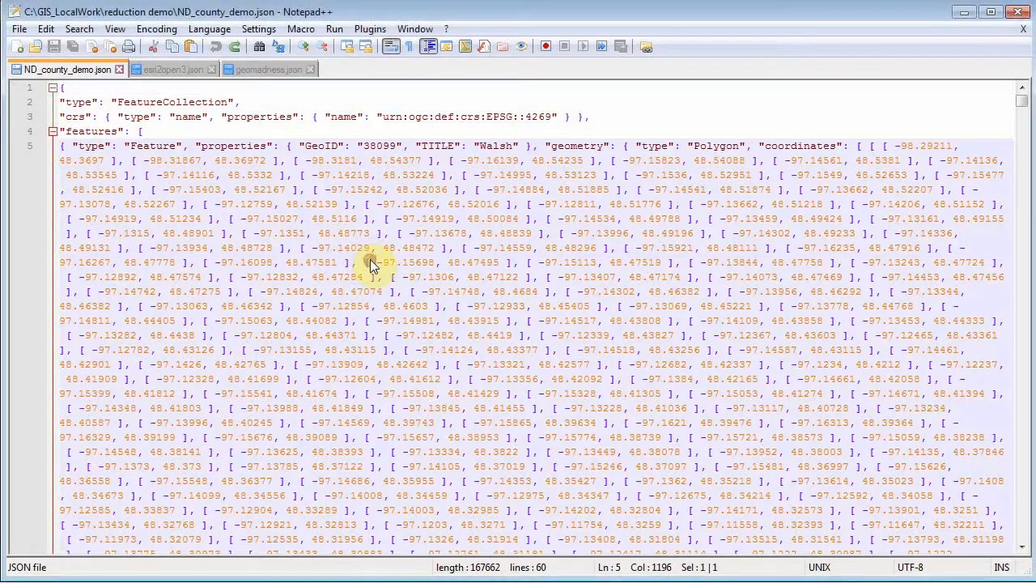
pyautogui.click(534, 307)
pyautogui.click(260, 71)
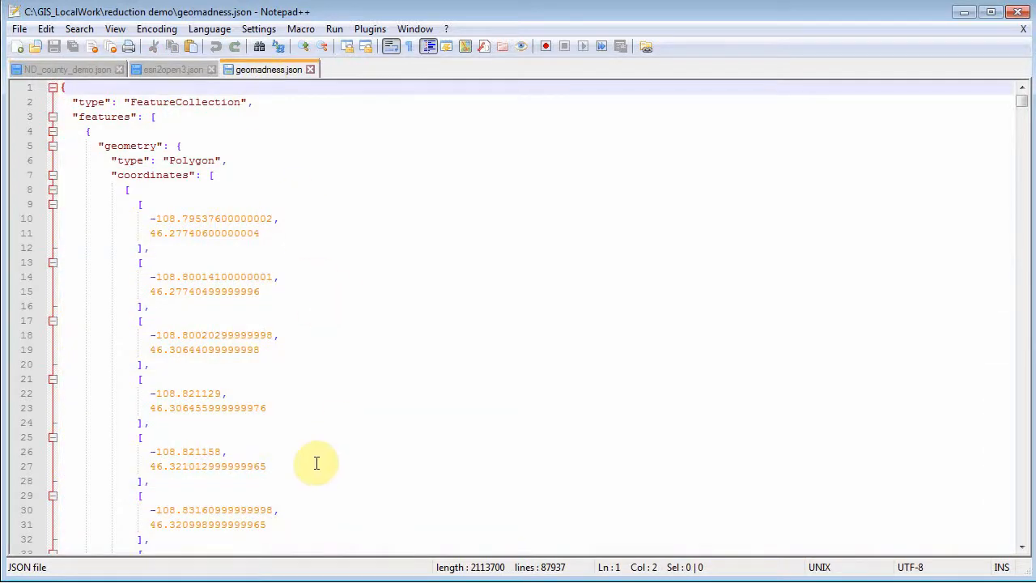
pyautogui.click(172, 70)
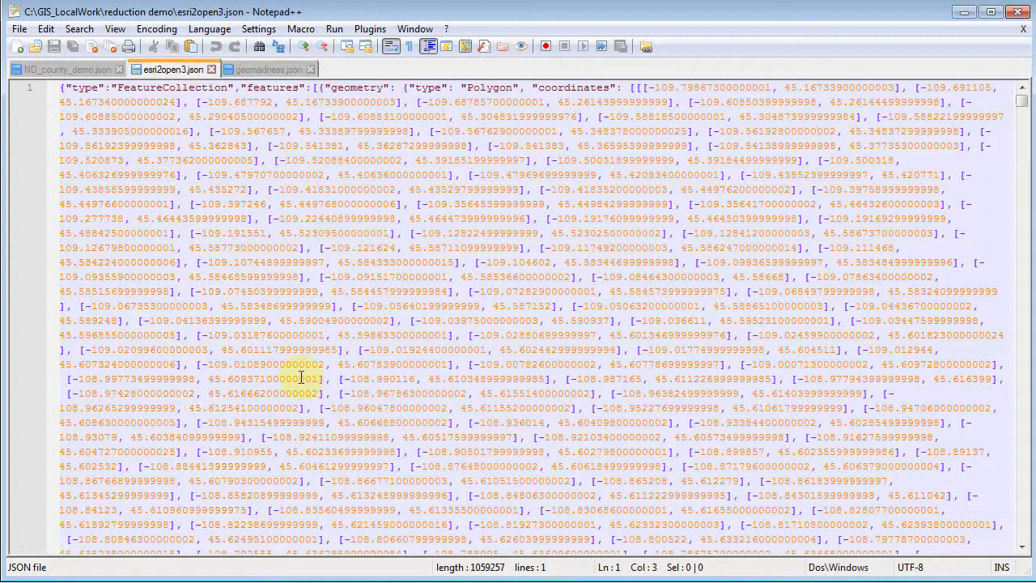
# - Turn word wrap off to inspect the line layout of esri2open3.json, and turn it back on
pyautogui.click(115, 30)
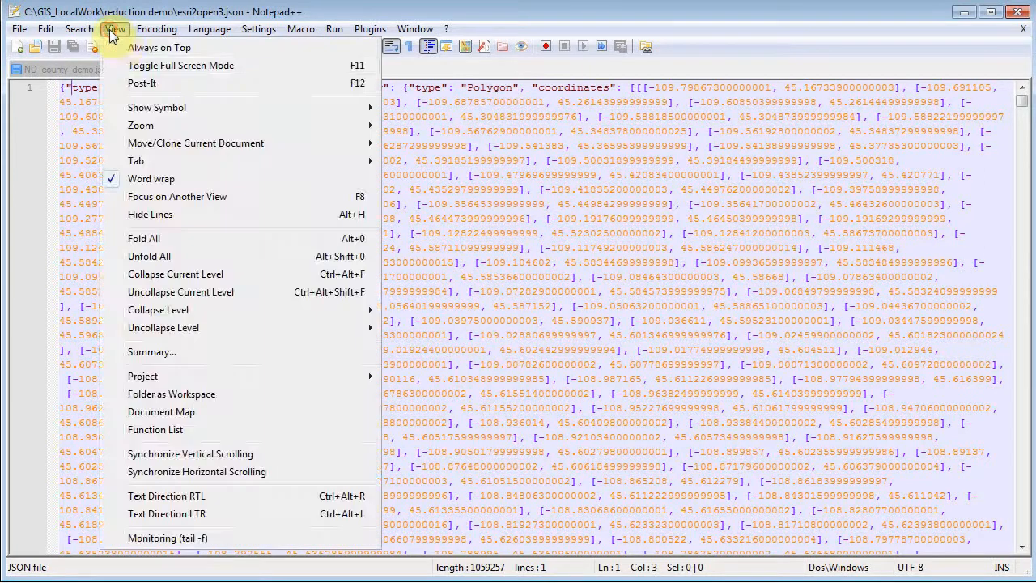
pyautogui.click(151, 179)
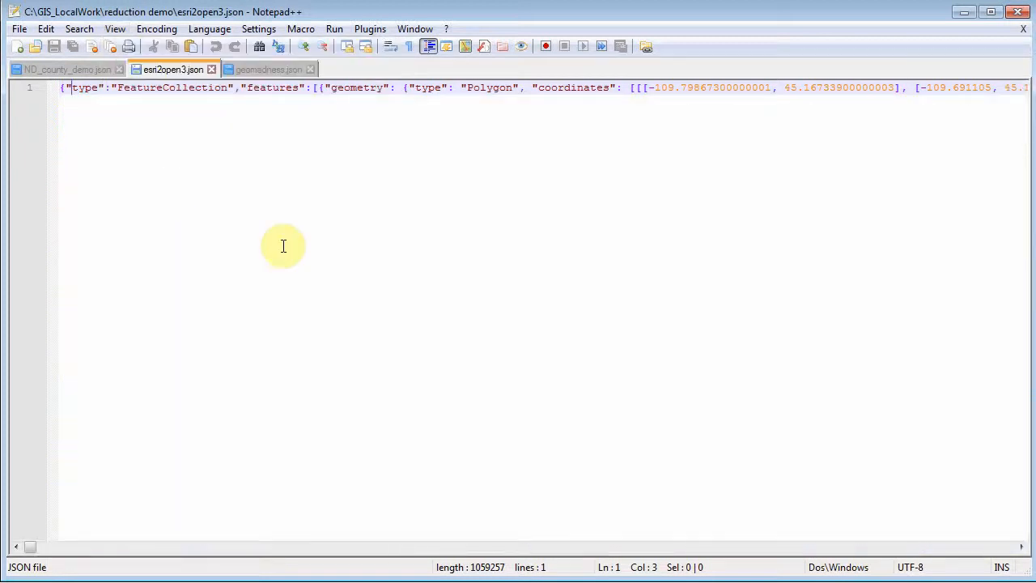
pyautogui.click(115, 29)
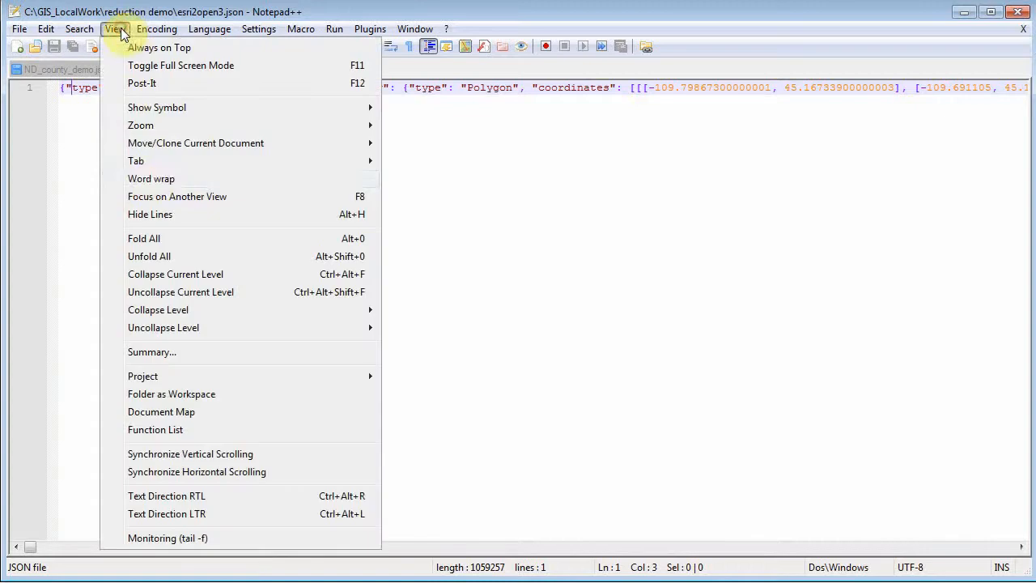
pyautogui.click(150, 179)
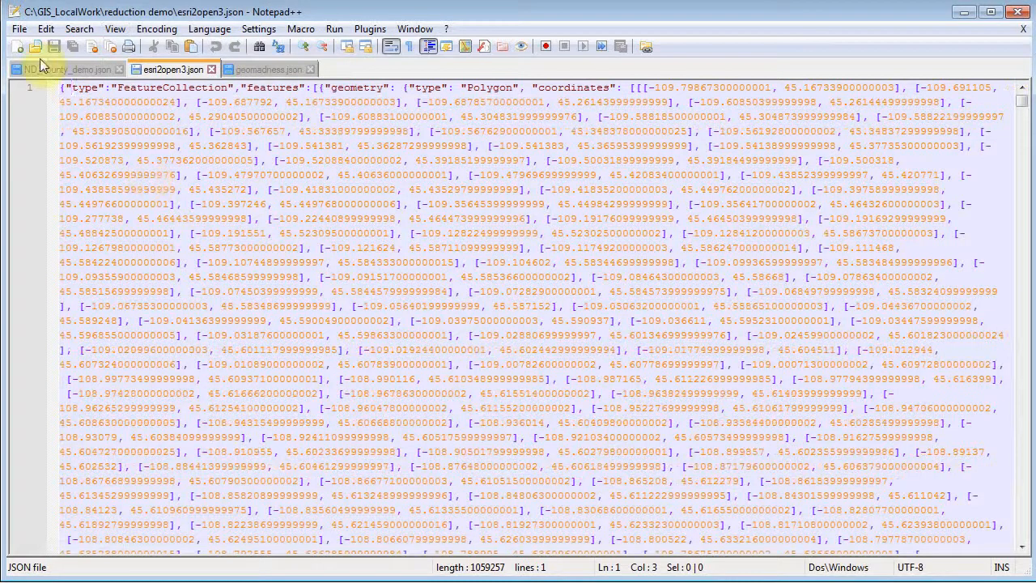
# - Switch to ND_county_demo.json and turn off word wrap
pyautogui.click(59, 68)
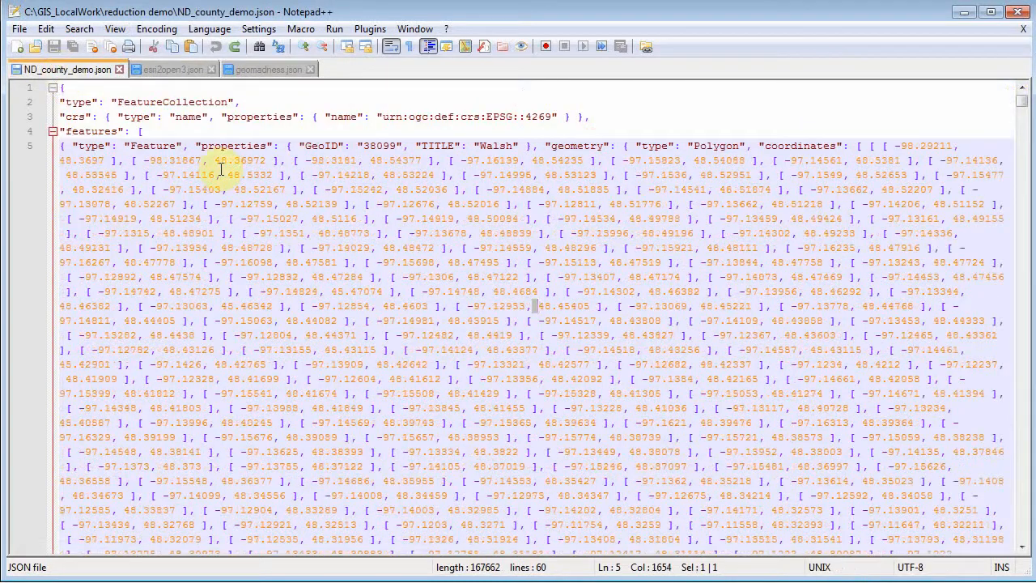
pyautogui.click(115, 29)
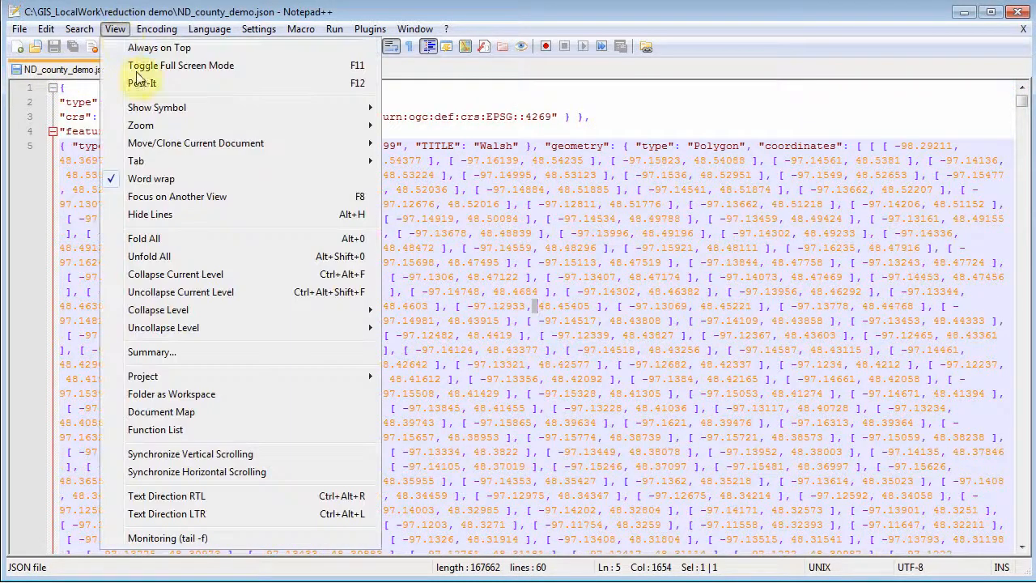
pyautogui.click(150, 179)
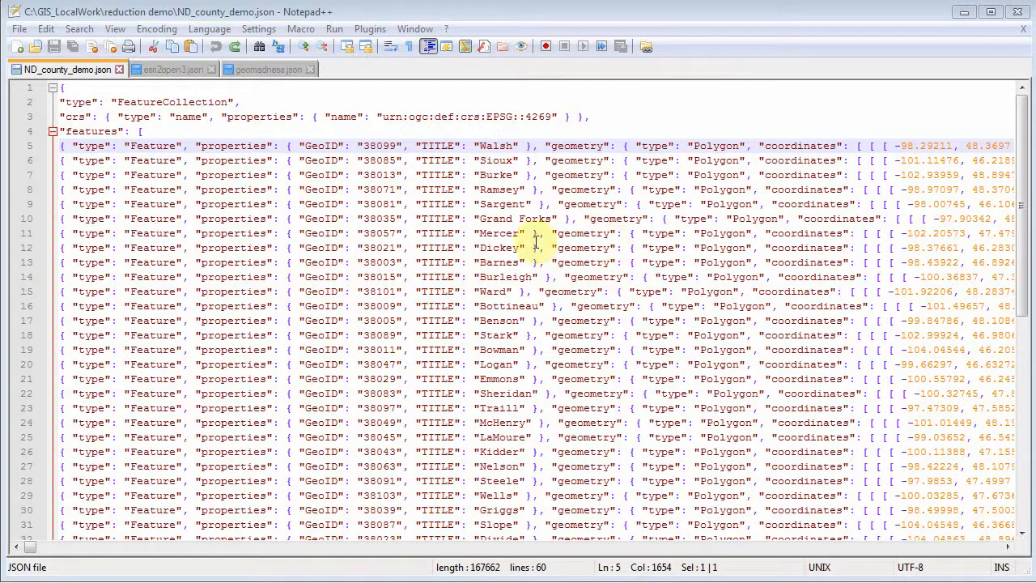
# - Open the Replace dialog for ND_county_demo.json and choose the earlier search term of a colon followed by a space
pyautogui.moveTo(480, 219); pyautogui.dragTo(549, 213)
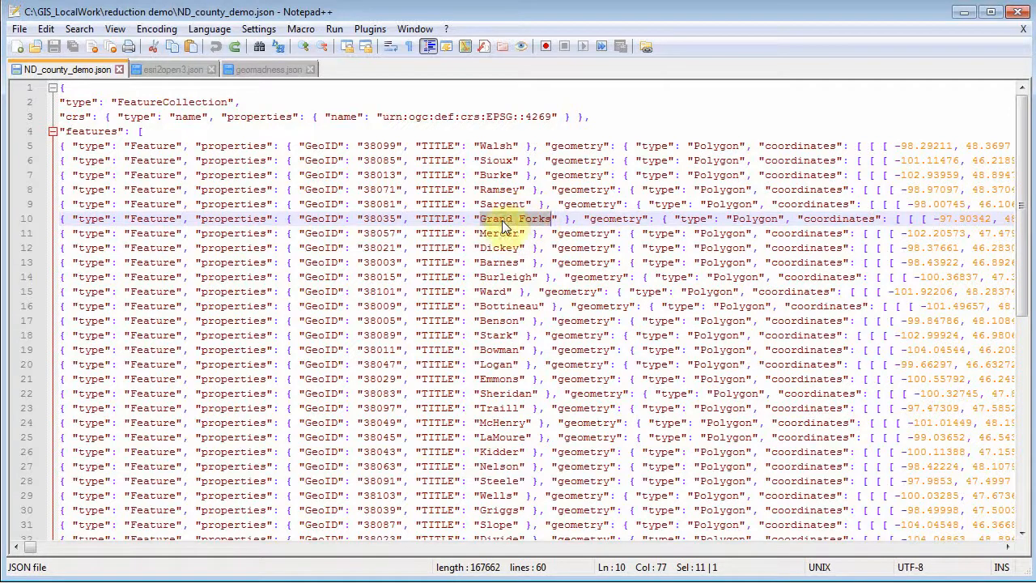
pyautogui.click(247, 191)
pyautogui.click(79, 29)
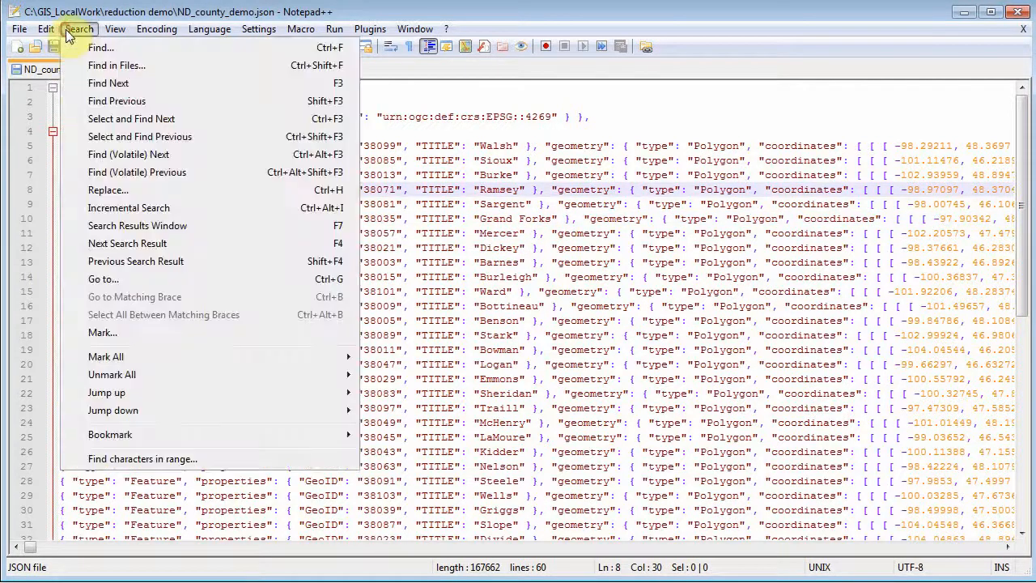
pyautogui.click(114, 189)
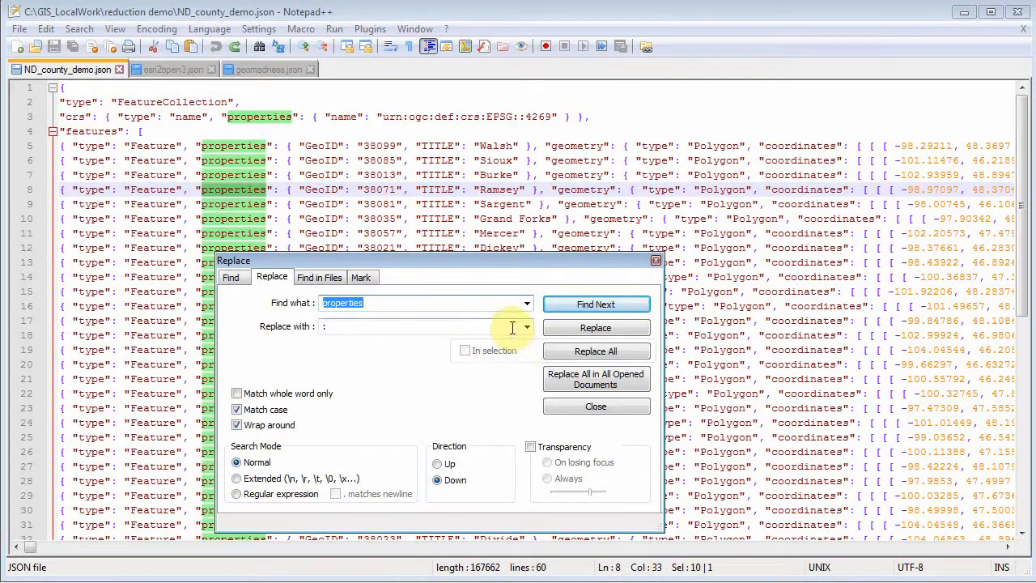
pyautogui.click(526, 304)
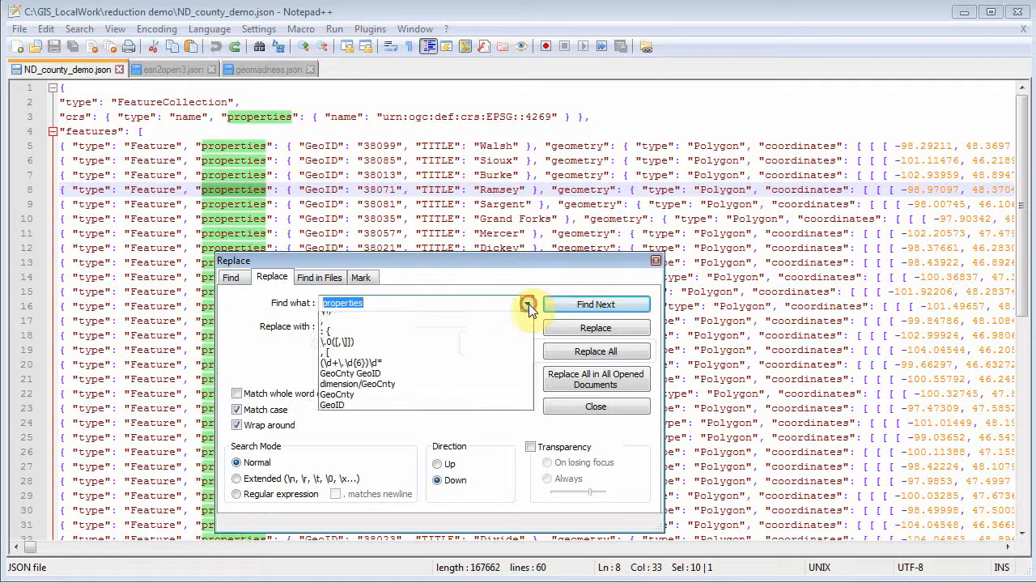
pyautogui.click(434, 329)
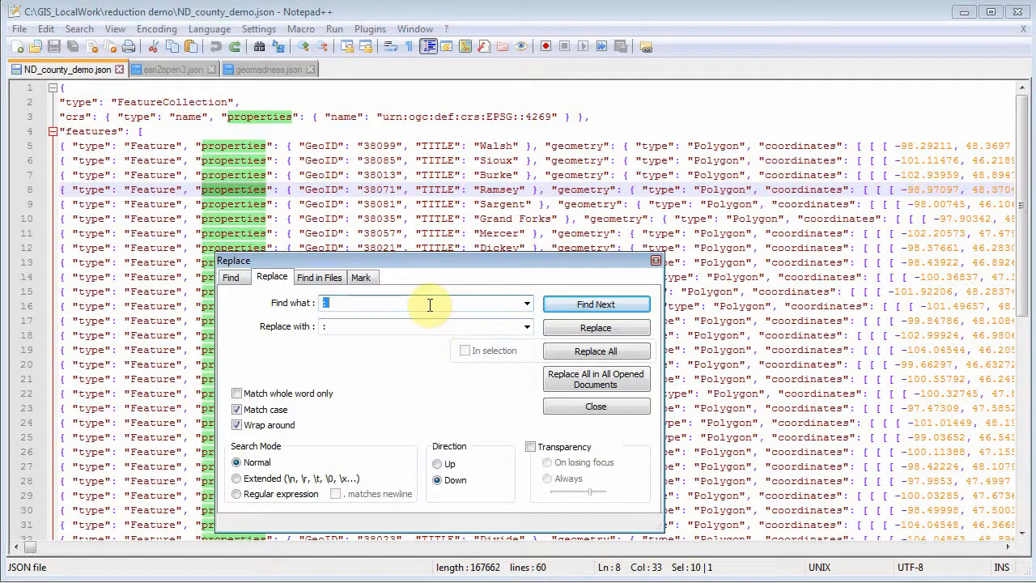
# - Step through the colon-and-space matches on the Sioux feature line
pyautogui.click(111, 160)
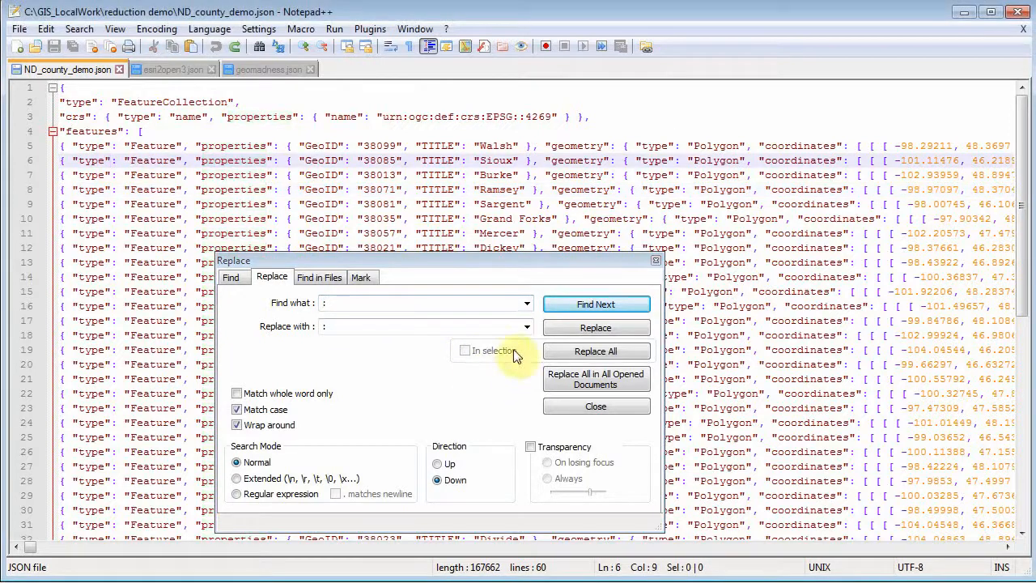
pyautogui.click(607, 308)
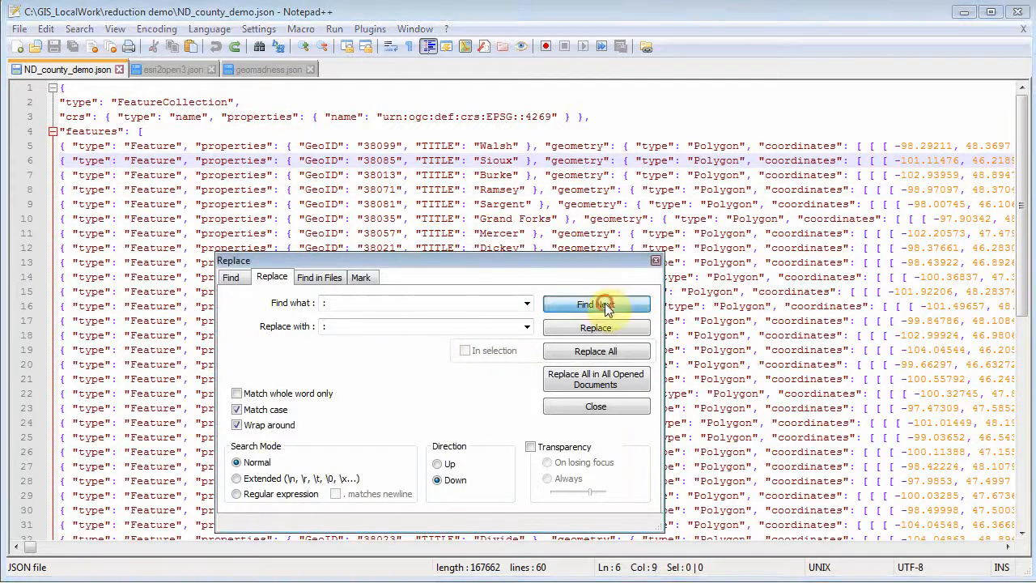
pyautogui.click(604, 304)
pyautogui.click(605, 304)
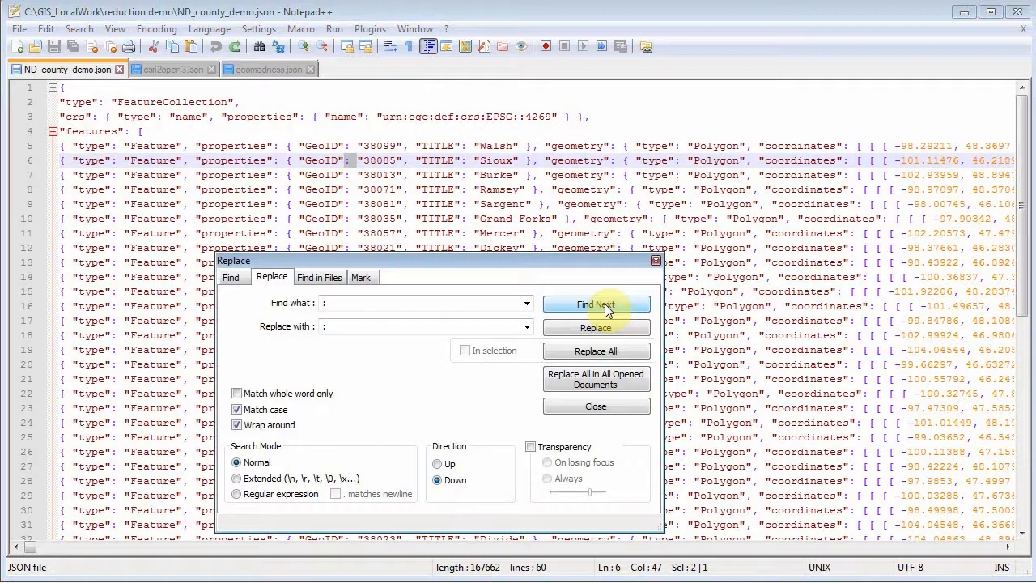
pyautogui.click(605, 304)
pyautogui.click(605, 303)
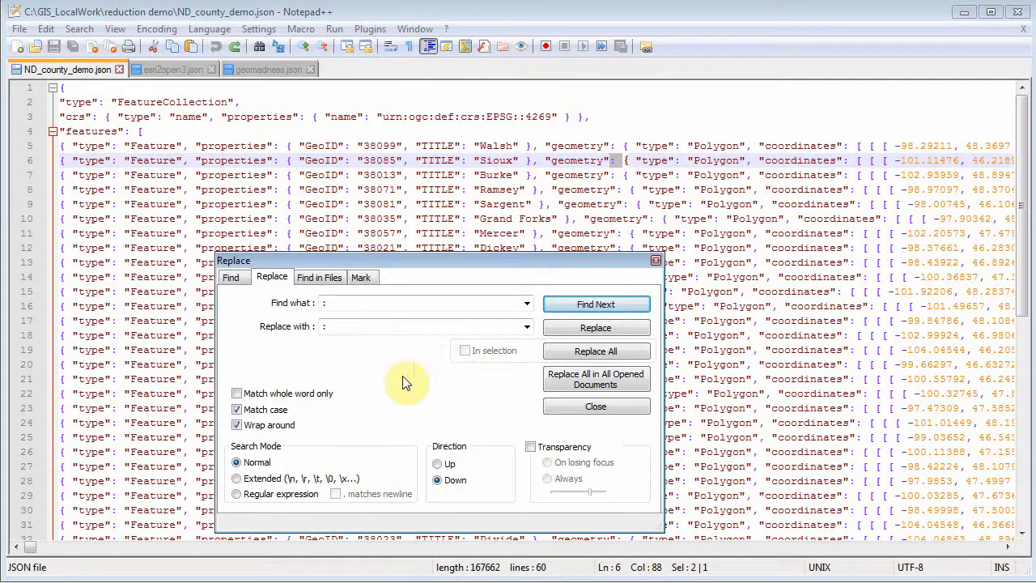
# - Set the search mode to Regular expression and consult the browser article's whitespace-removal expression before returning to Notepad++
pyautogui.click(237, 494)
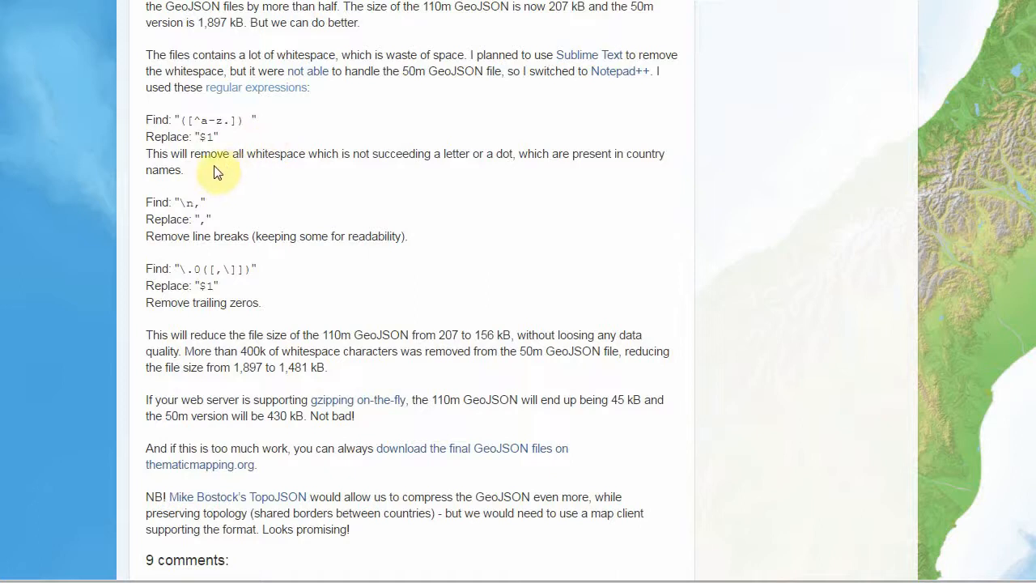
pyautogui.moveTo(184, 169); pyautogui.dragTo(146, 119)
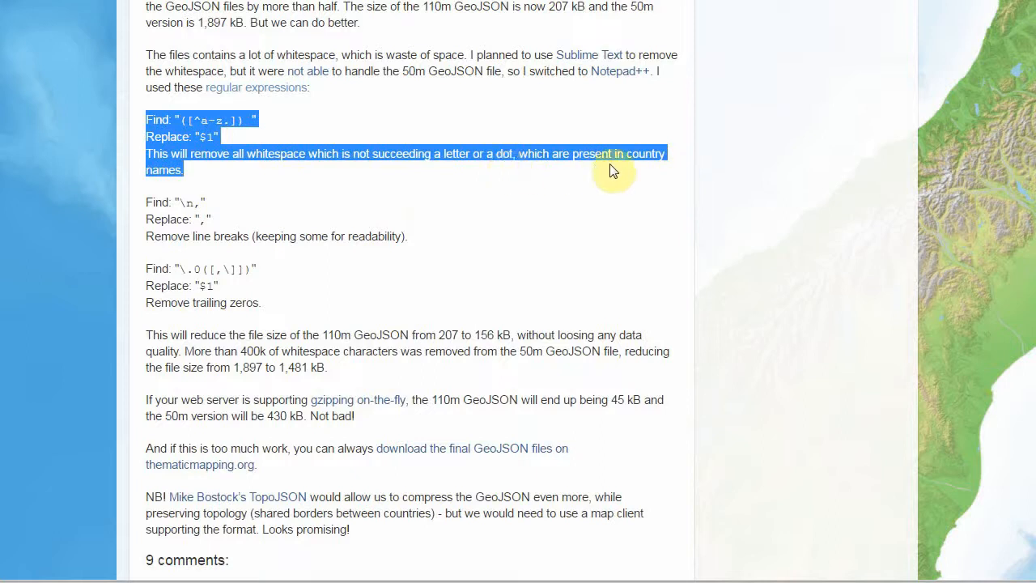
pyautogui.hotkey('alt', 'Tab')
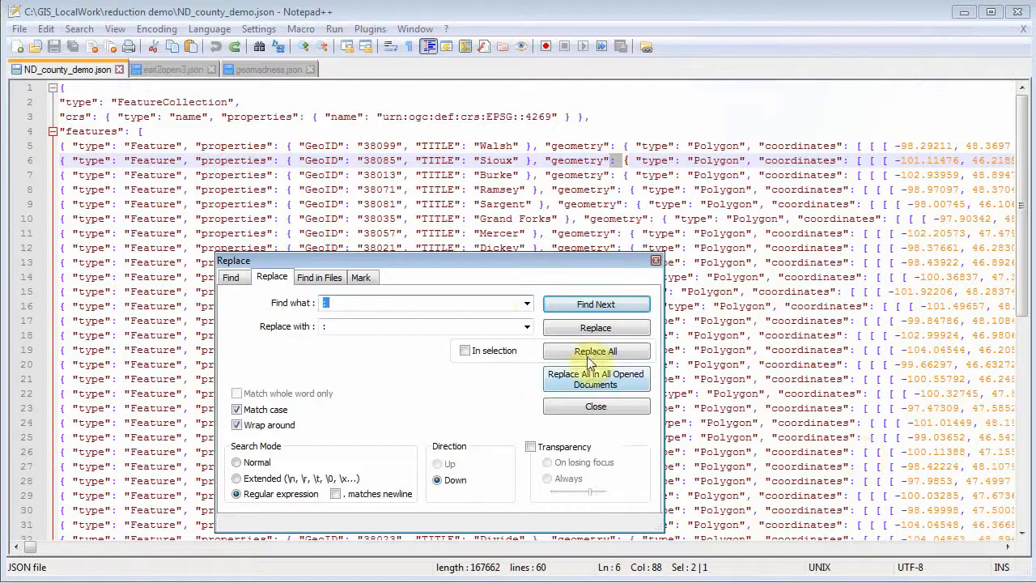
# - Set the search pattern to ([^a-z.]) followed by a space and the replacement to $1
pyautogui.click(527, 305)
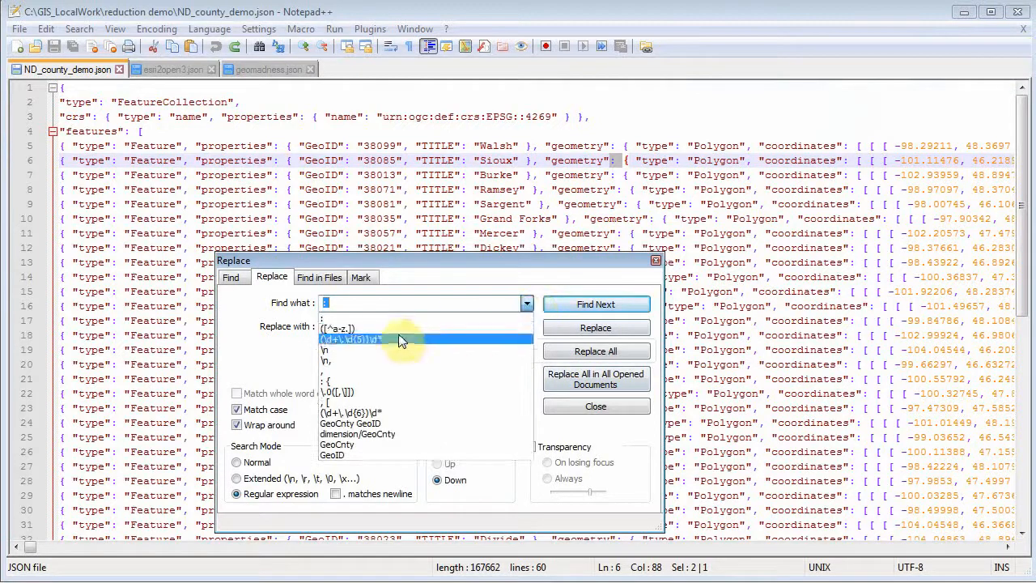
pyautogui.click(398, 329)
pyautogui.click(527, 326)
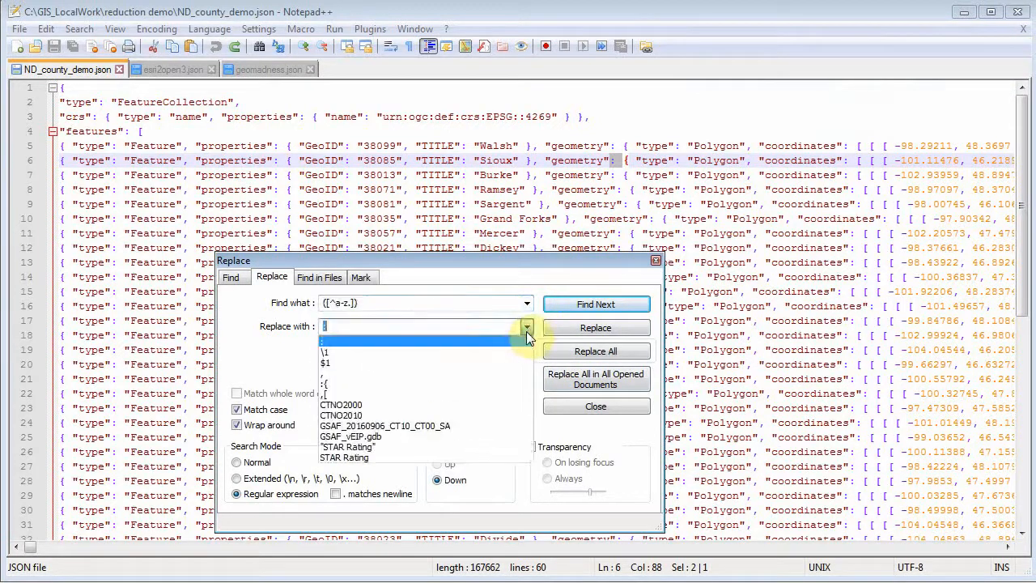
pyautogui.click(502, 362)
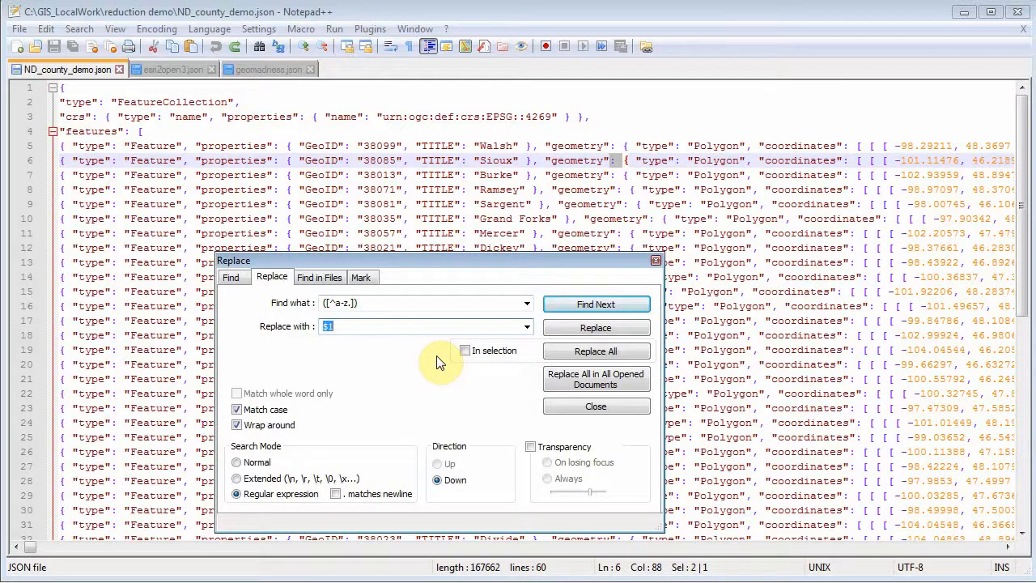
# - Step through the whitespace pattern's matches along the rest of the Sioux feature line
pyautogui.click(588, 307)
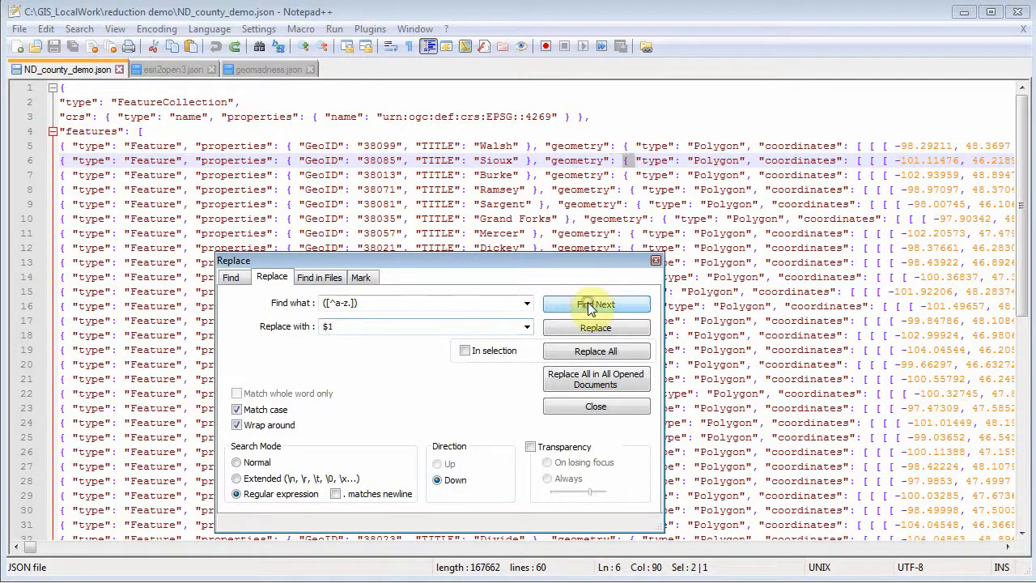
pyautogui.click(588, 308)
pyautogui.click(589, 308)
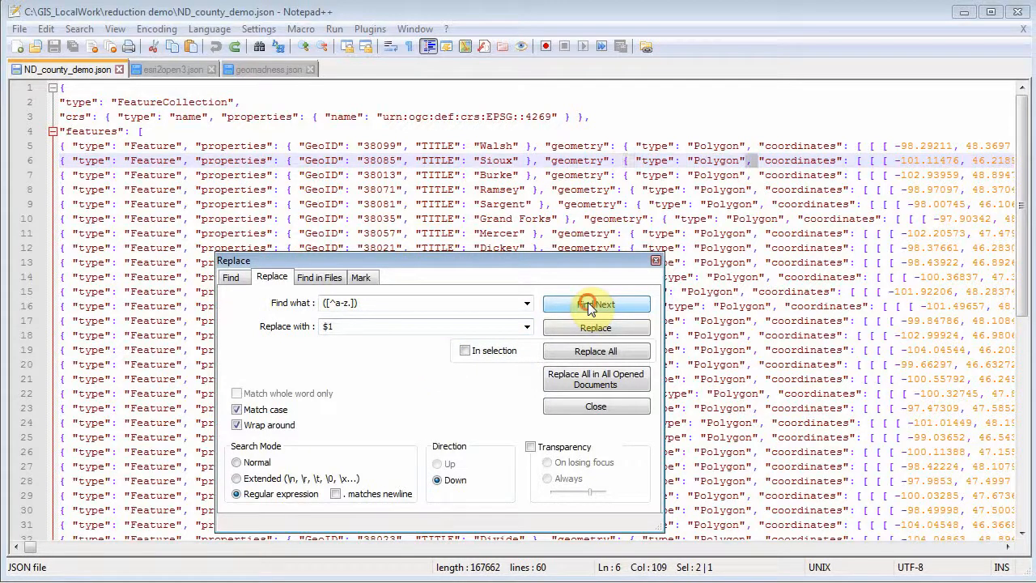
pyautogui.click(589, 307)
pyautogui.click(588, 308)
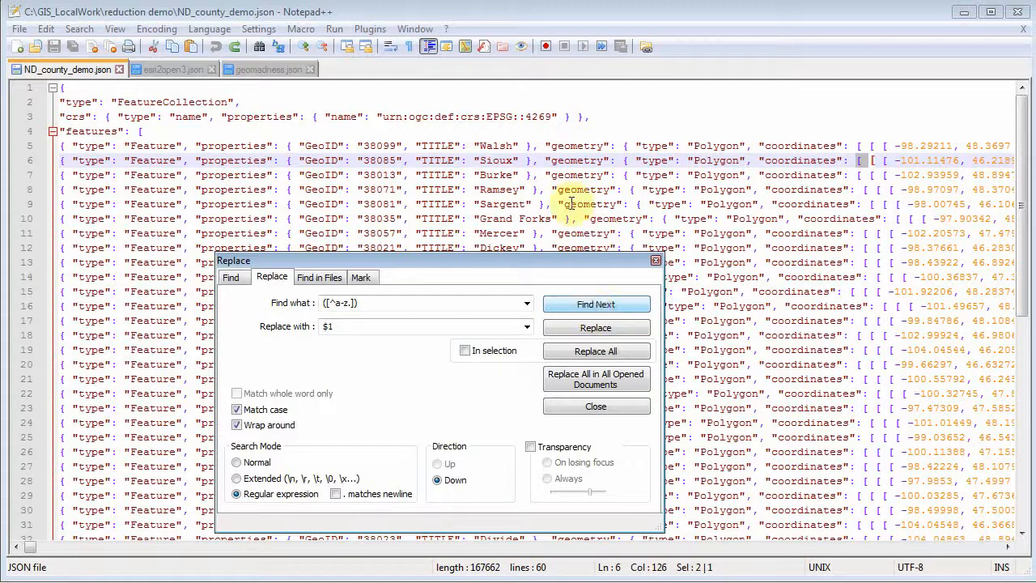
# - Check the whitespace pattern's matches around the Grand Forks title, and replace all matches in the file with $1
pyautogui.click(289, 218)
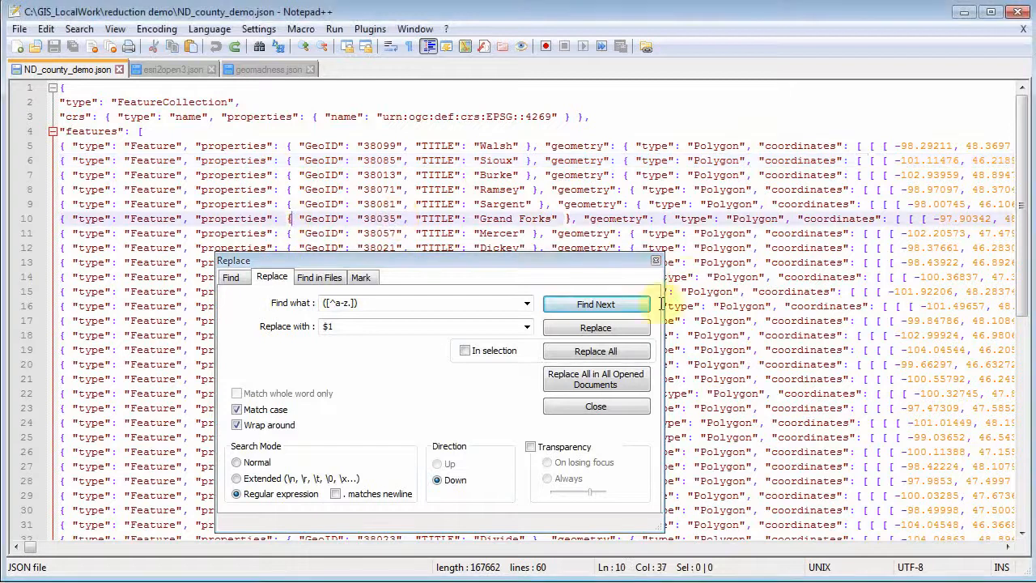
pyautogui.click(584, 310)
pyautogui.click(585, 313)
pyautogui.click(583, 312)
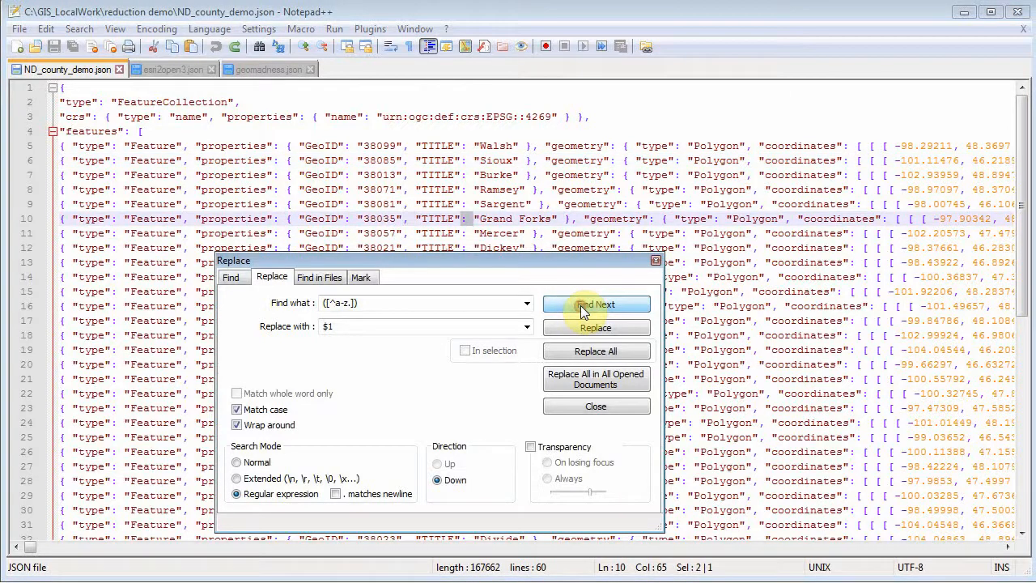
pyautogui.click(583, 313)
pyautogui.click(582, 312)
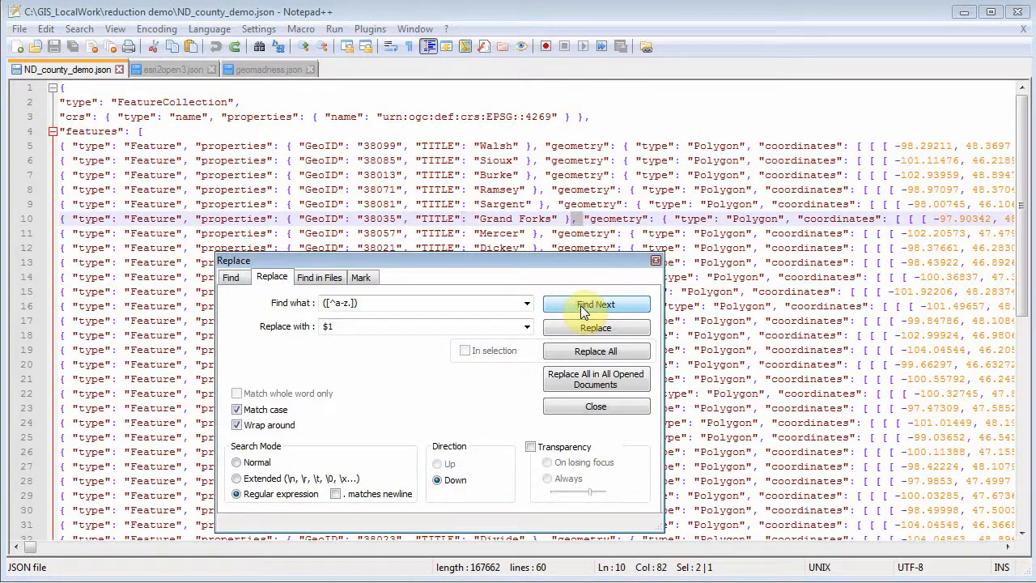
pyautogui.click(602, 351)
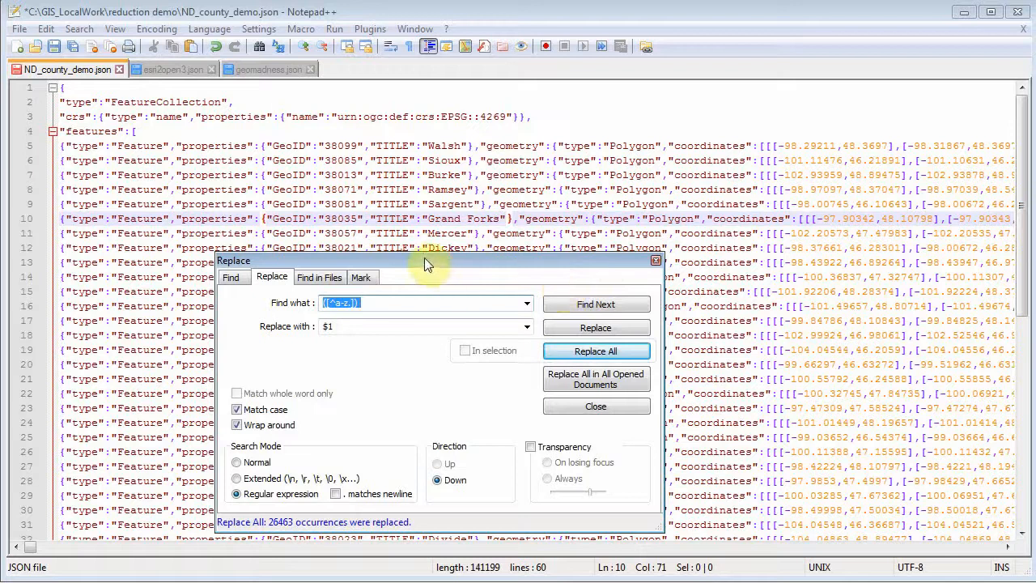
# - Show all characters, and set up an Extended-mode replacement of \n with nothing
pyautogui.click(409, 46)
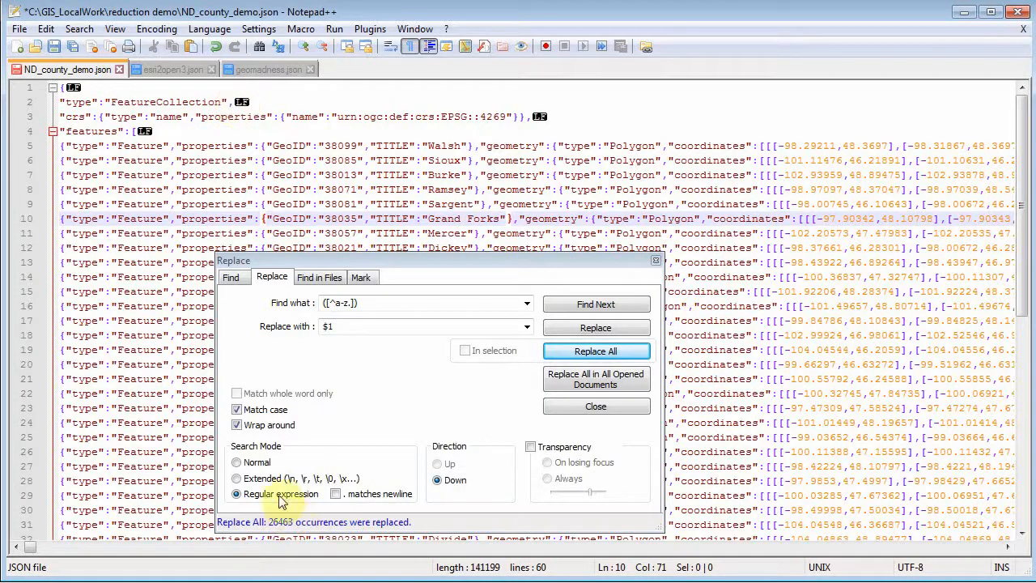
pyautogui.click(243, 478)
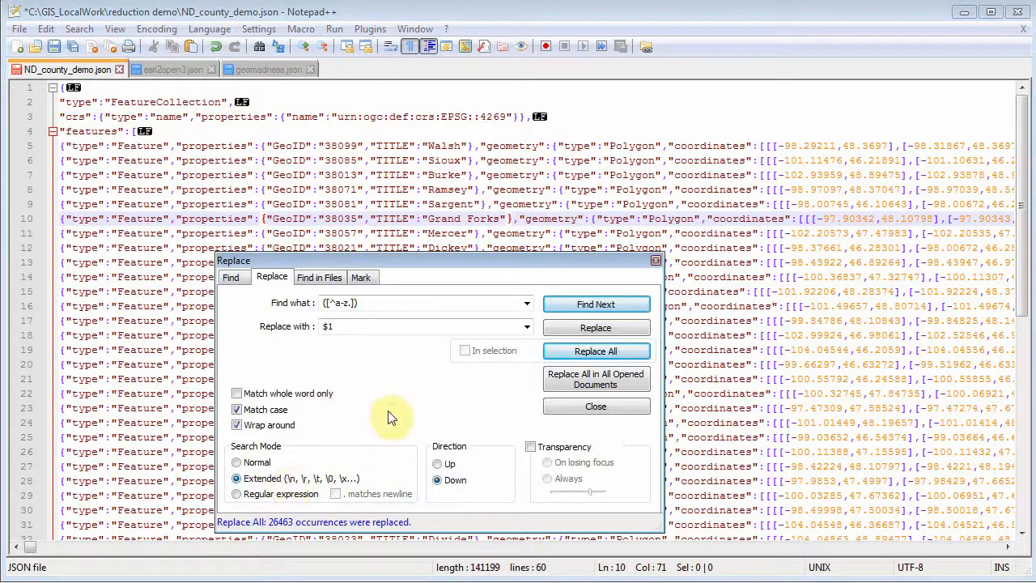
pyautogui.click(527, 302)
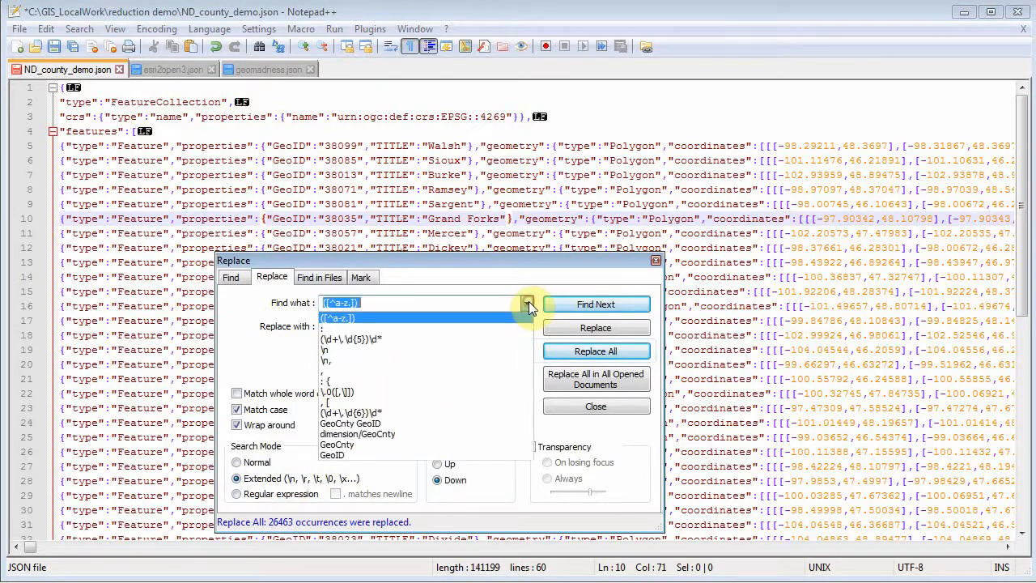
pyautogui.click(453, 349)
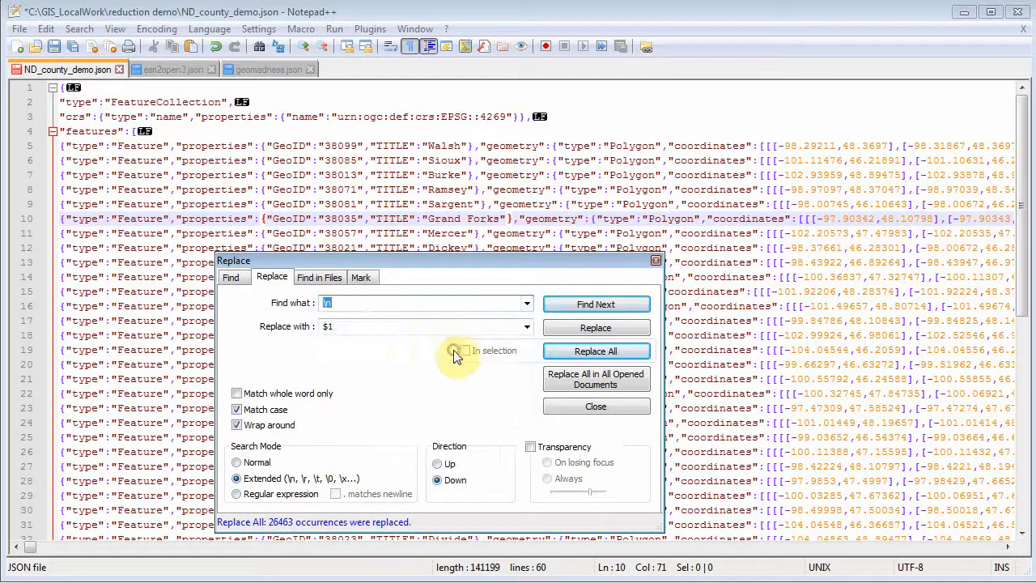
pyautogui.click(380, 327)
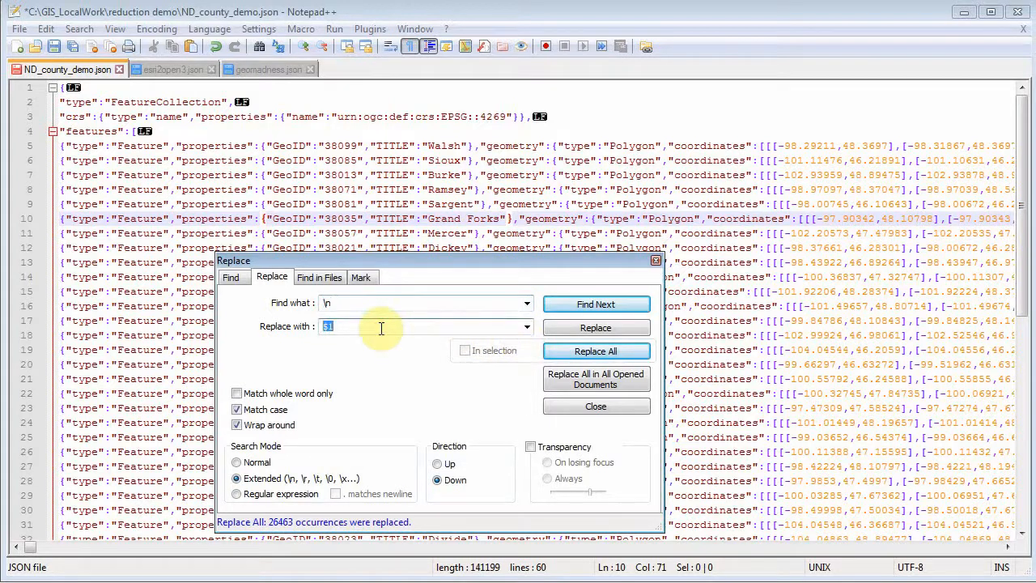
pyautogui.press('BackSpace')
# - Check several line-break matches in the feature lines, replace all of them with nothing, and close the Replace dialog
pyautogui.click(595, 305)
pyautogui.click(589, 305)
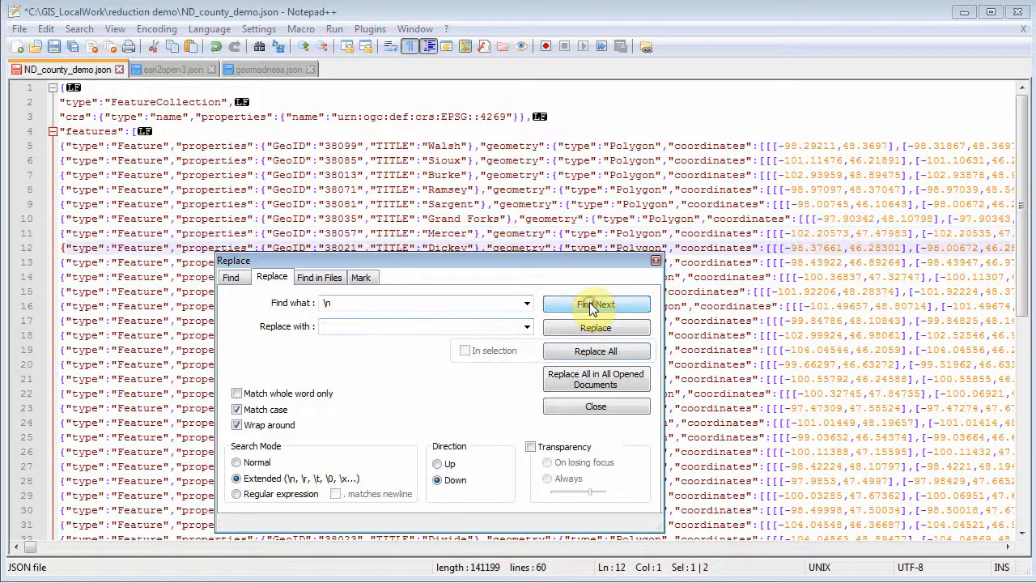
pyautogui.click(590, 306)
pyautogui.click(590, 306)
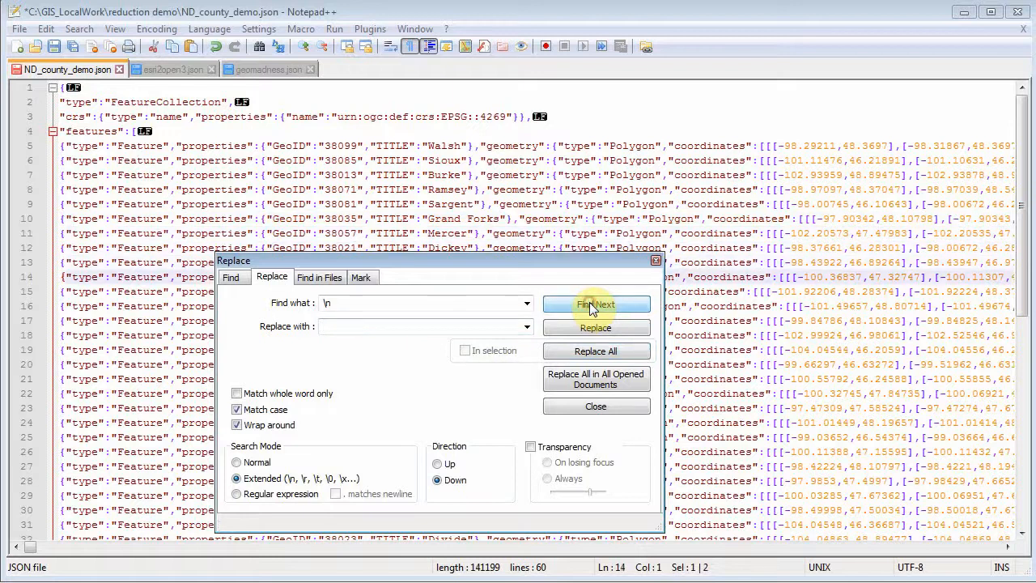
pyautogui.click(588, 353)
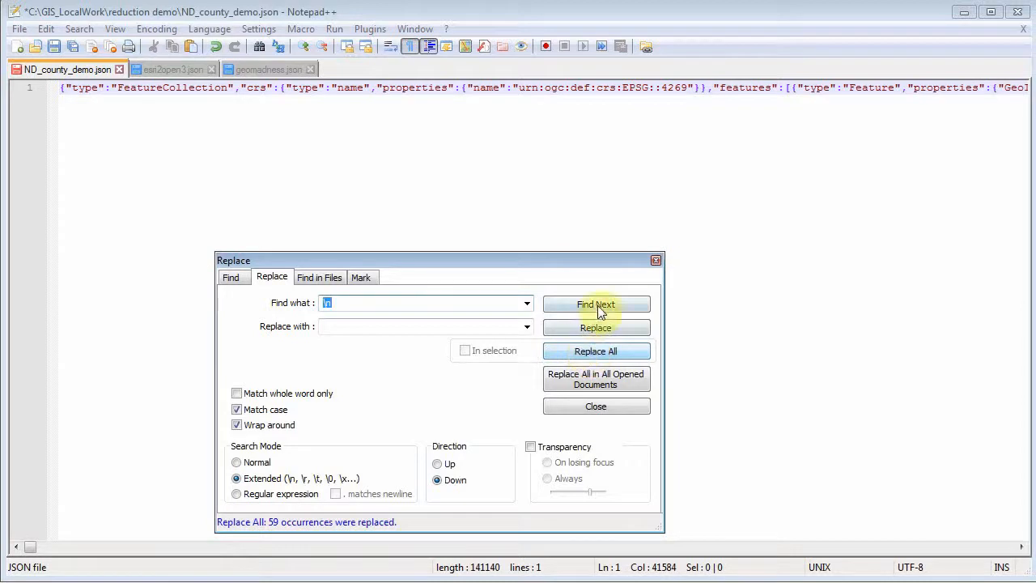
pyautogui.click(656, 261)
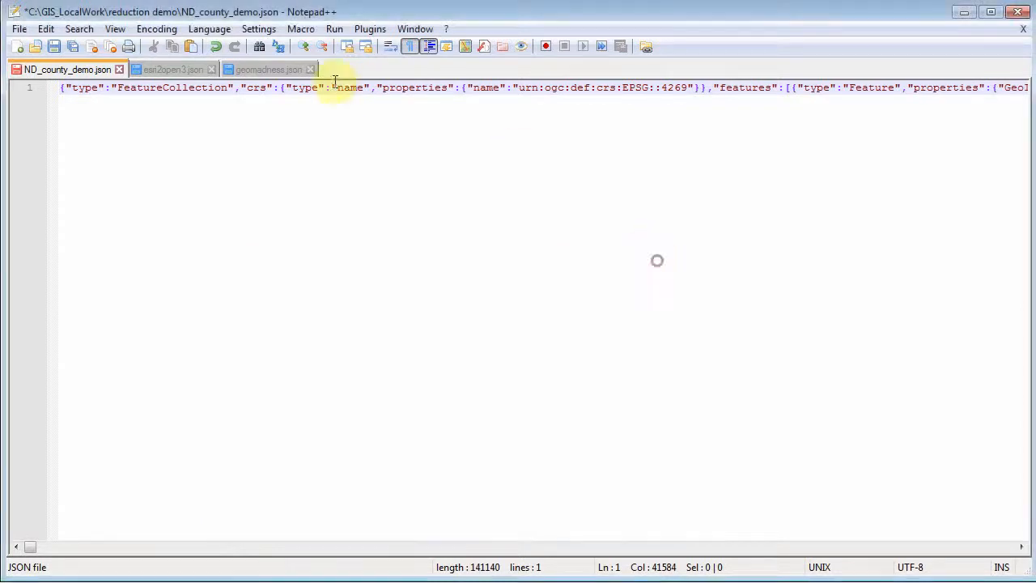
# - Save ND_county_demo.json, compare its size in the reduction demo folder with the Snipping Tool capture, and mark the file's original size in red
pyautogui.click(54, 48)
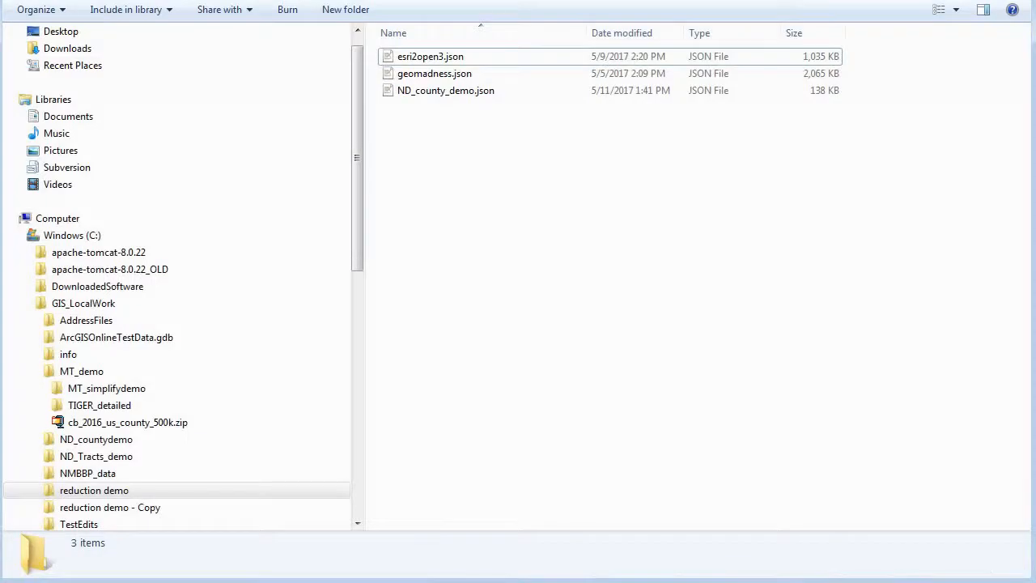
pyautogui.hotkey('alt', 'Tab')
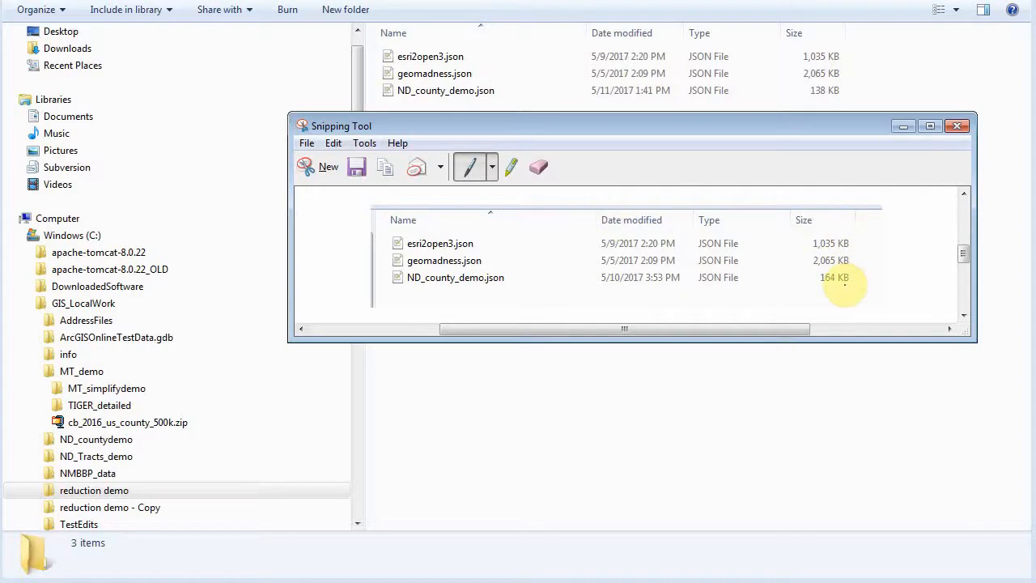
pyautogui.moveTo(846, 281); pyautogui.dragTo(884, 281)
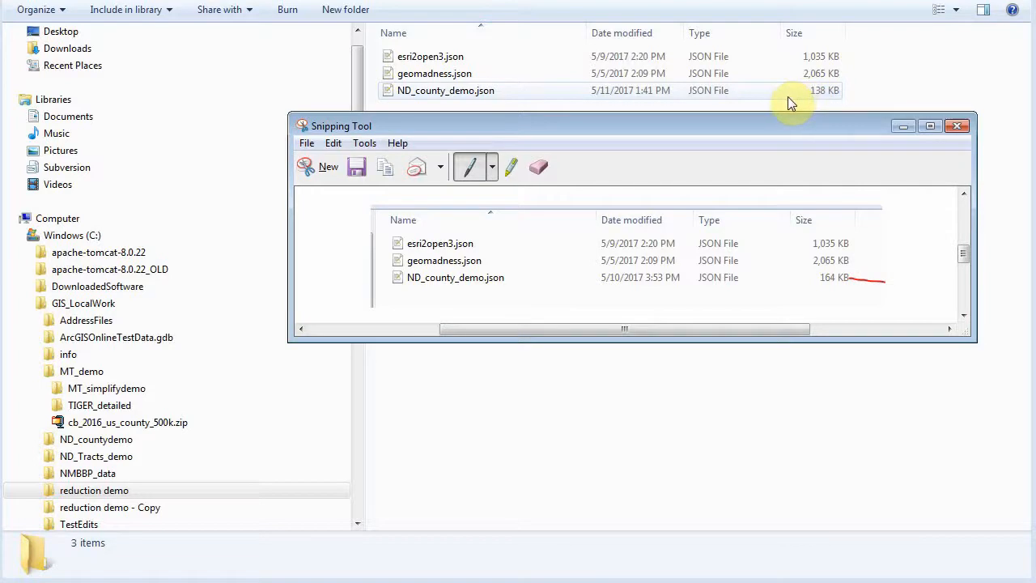
pyautogui.click(901, 126)
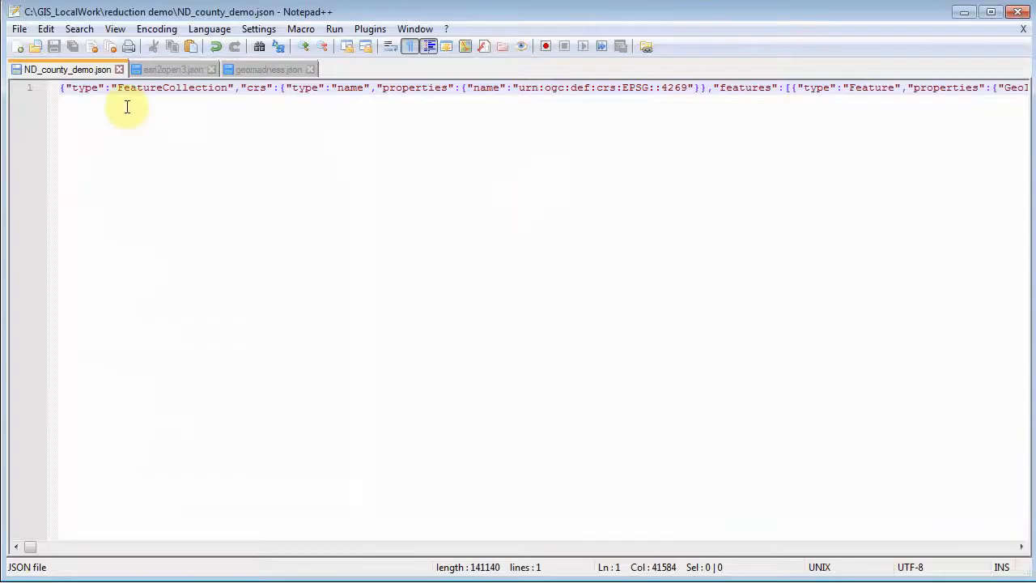
# - Turn on word wrap for ND_county_demo.json in Notepad++
pyautogui.click(115, 28)
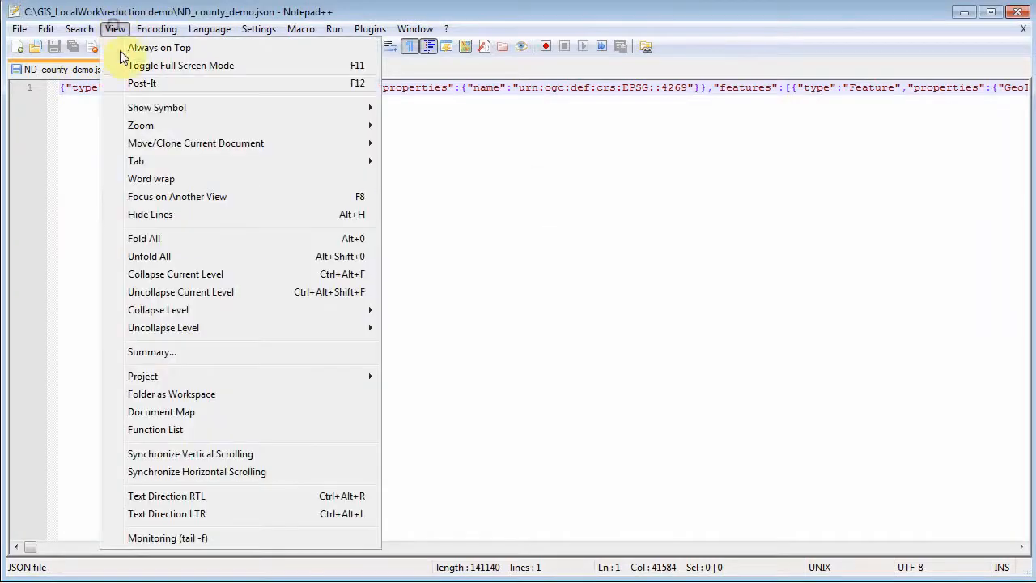
pyautogui.click(145, 178)
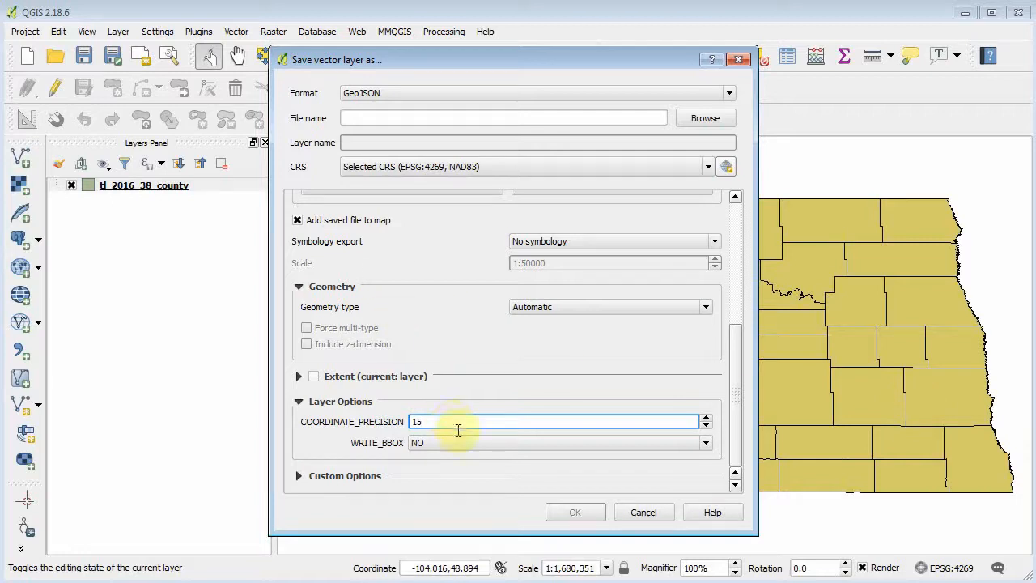
# - In QGIS, set COORDINATE_PRECISION to 5 in the GeoJSON export's layer options, and return to ND_county_demo.json in Notepad++
pyautogui.doubleClick(430, 421)
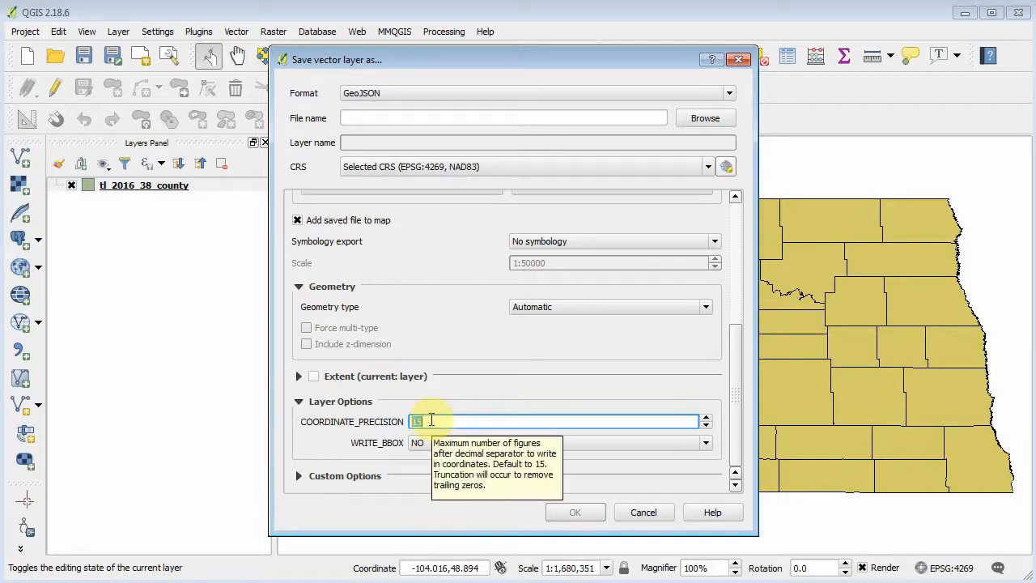
pyautogui.write('5')
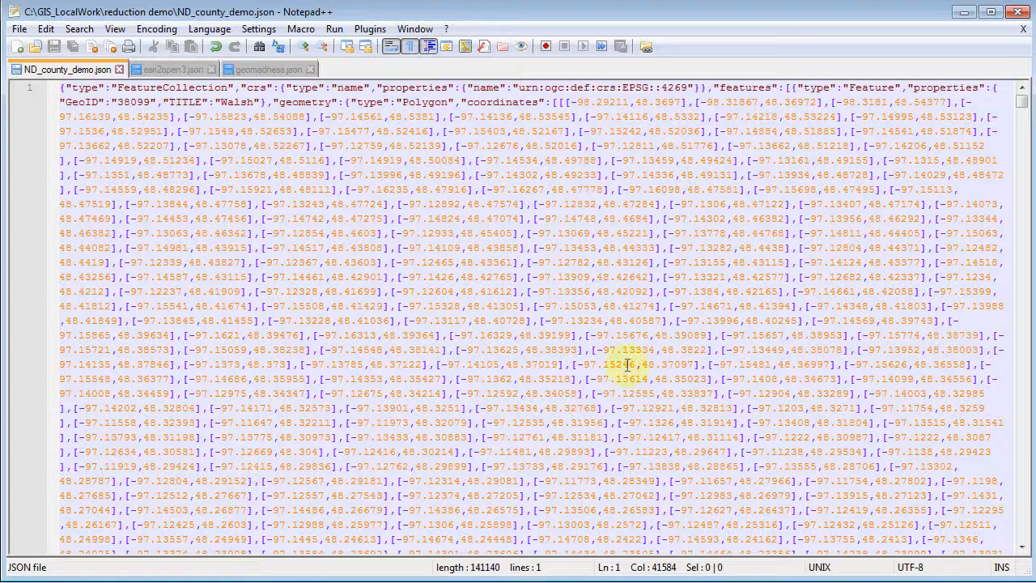
pyautogui.click(388, 277)
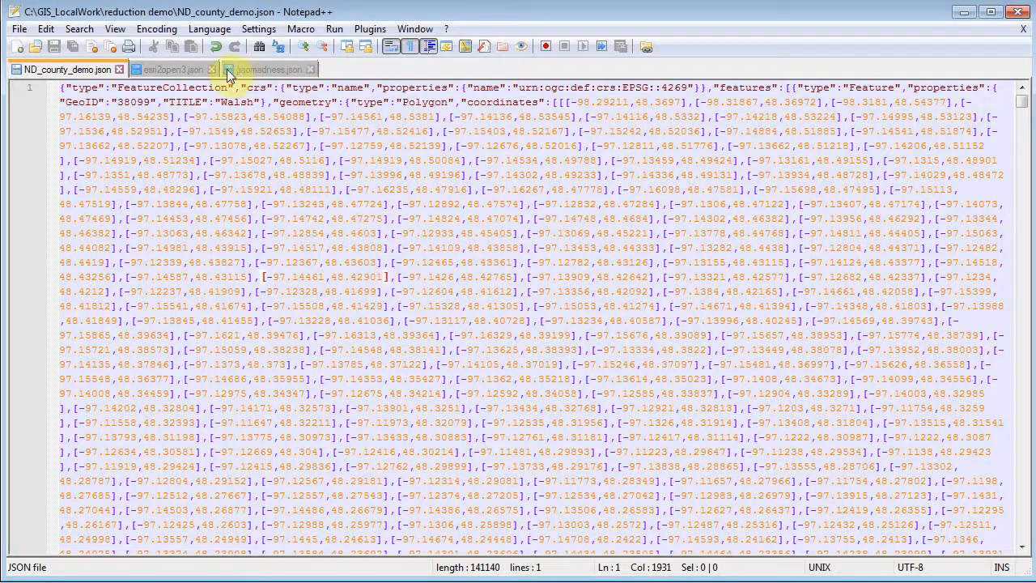
# - Compare the coordinate formatting in esri2open3.json and geomadness.json, ending on esri2open3.json
pyautogui.click(180, 69)
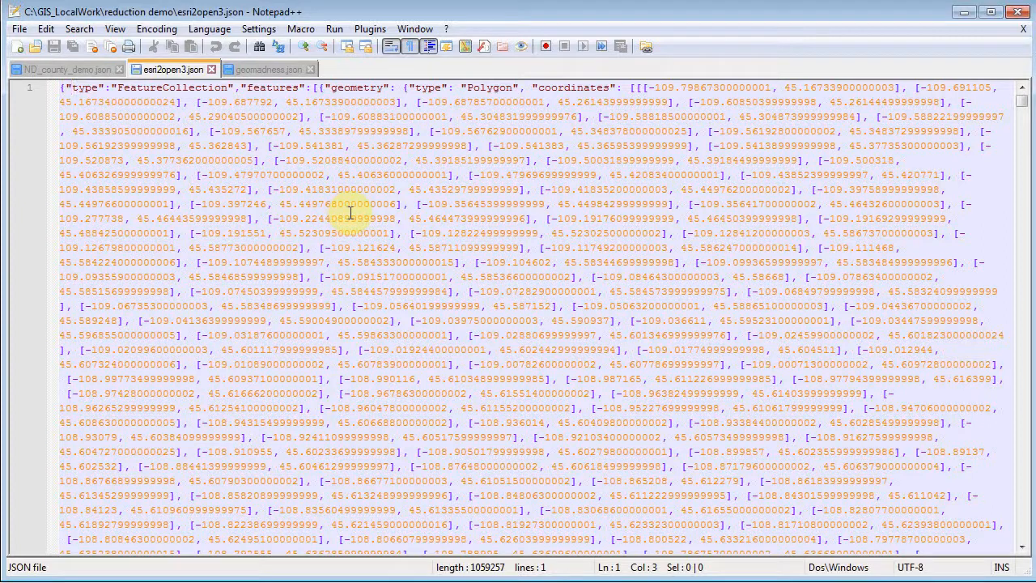
pyautogui.click(272, 70)
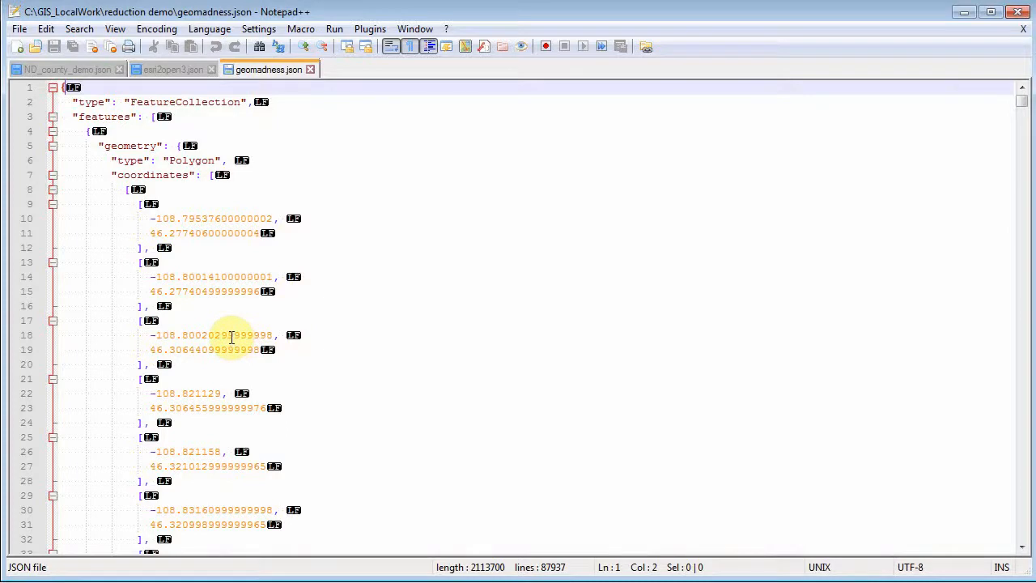
pyautogui.click(179, 70)
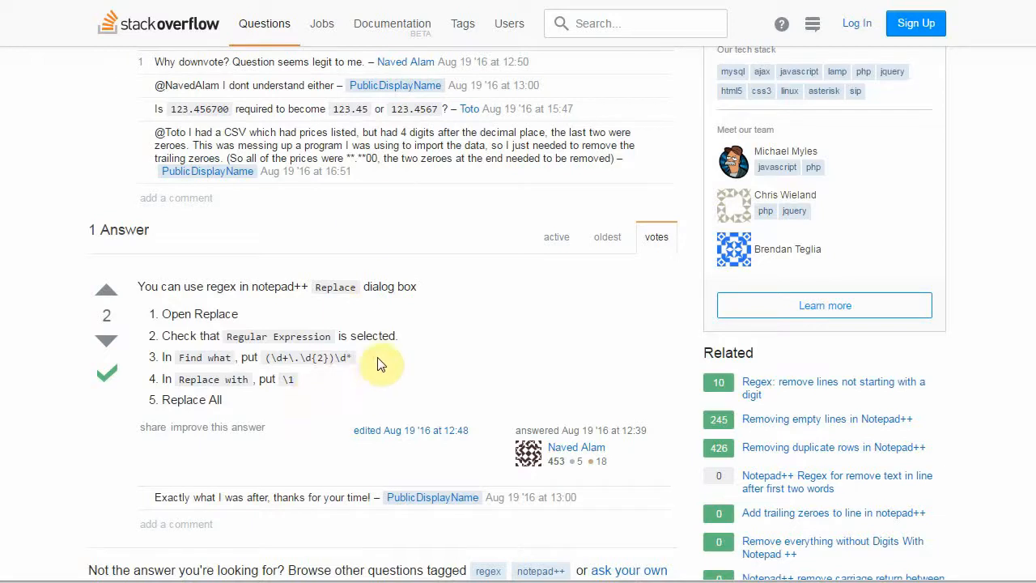
# - Consult the Stack Overflow answer's decimal-trimming expression, and set esri2open3.json's replacement in Notepad++ to find (\d+\.\d{5})\d* and substitute \1
pyautogui.moveTo(380, 364); pyautogui.dragTo(265, 358)
pyautogui.click(320, 361)
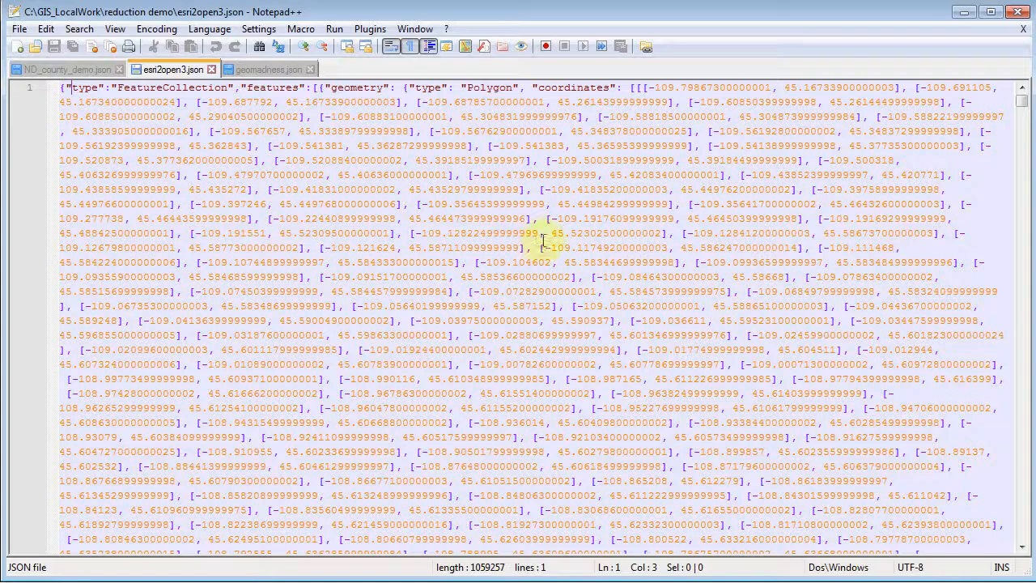
pyautogui.click(80, 29)
pyautogui.click(146, 191)
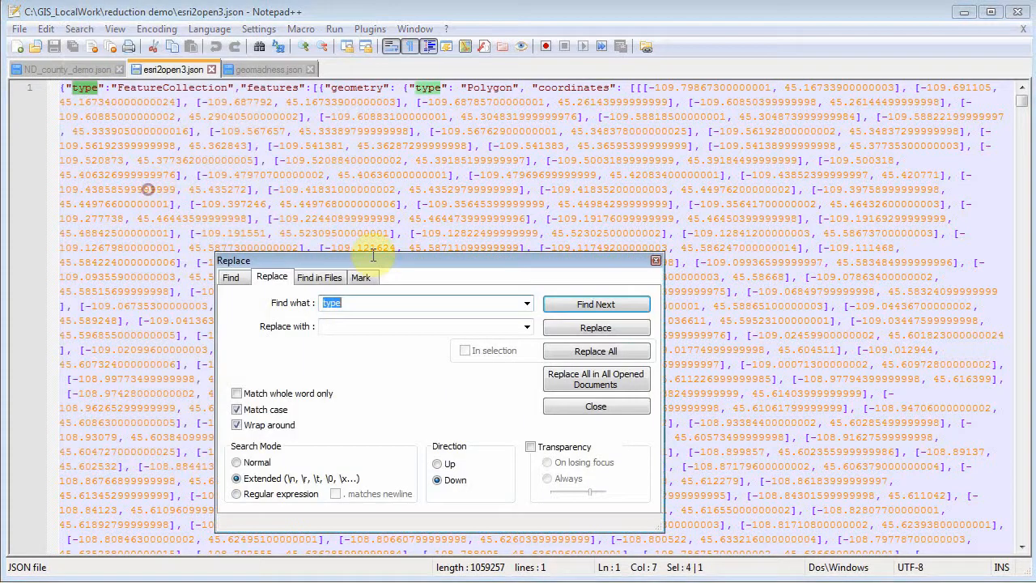
pyautogui.click(527, 303)
pyautogui.click(420, 348)
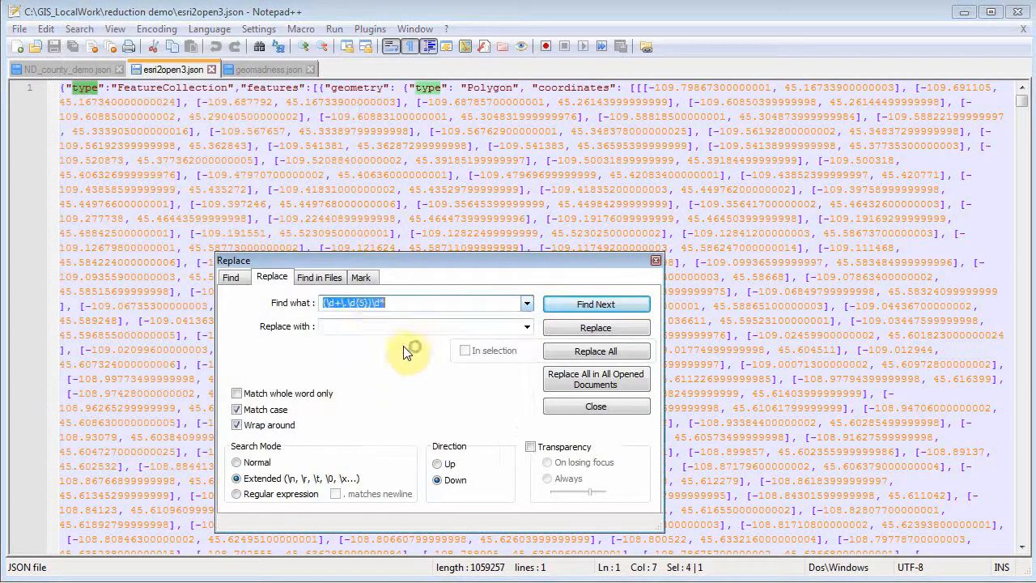
pyautogui.click(361, 302)
pyautogui.click(528, 327)
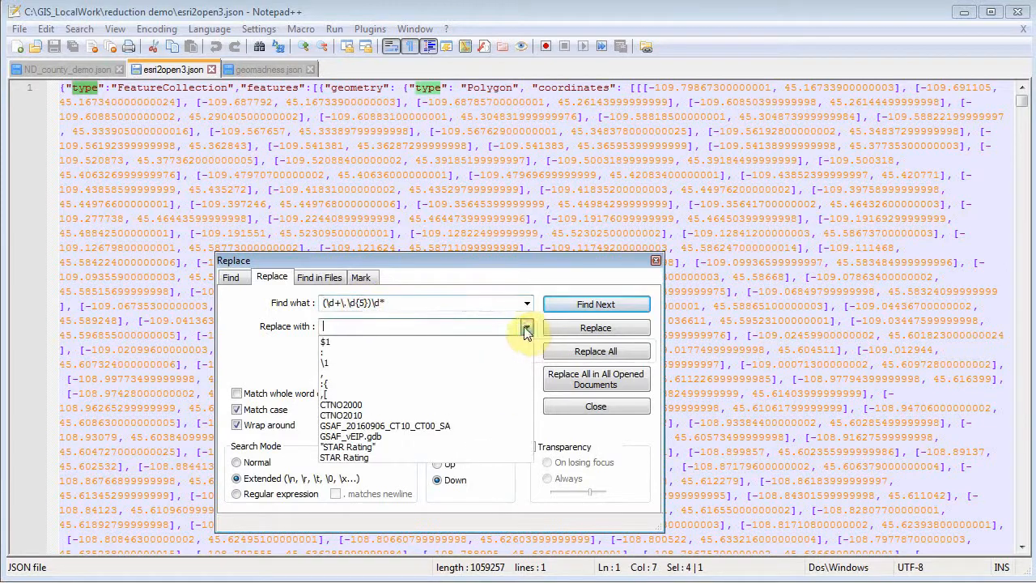
pyautogui.click(365, 362)
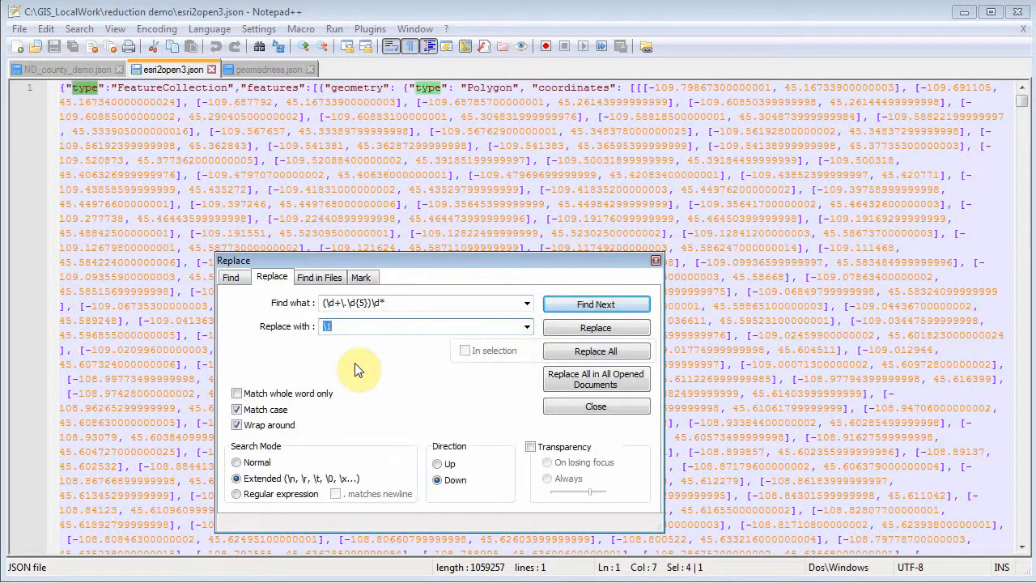
# - Set the search mode to Regular expression and step through the decimal pattern's matches among the first coordinates of esri2open3.json
pyautogui.click(597, 304)
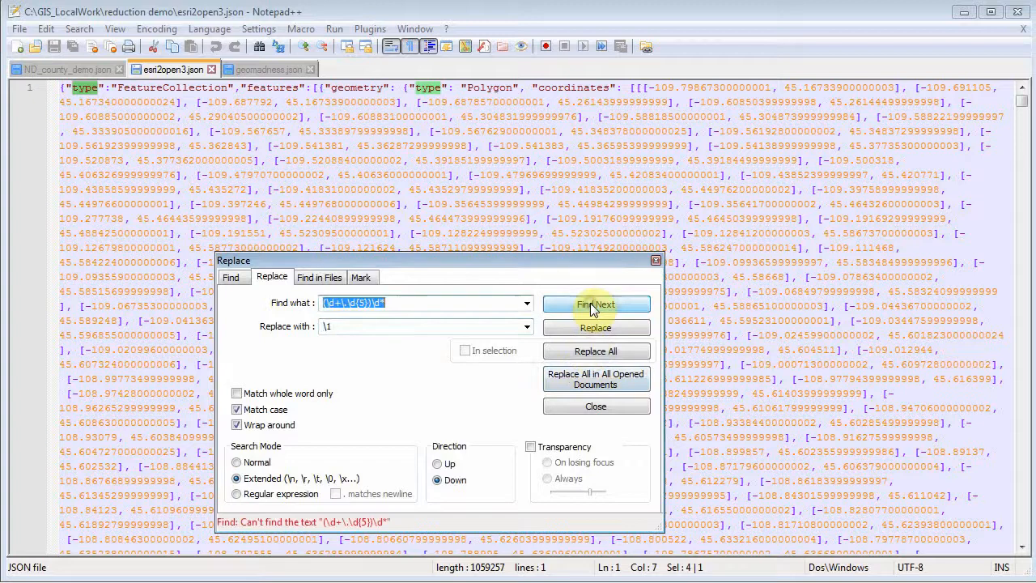
pyautogui.click(237, 493)
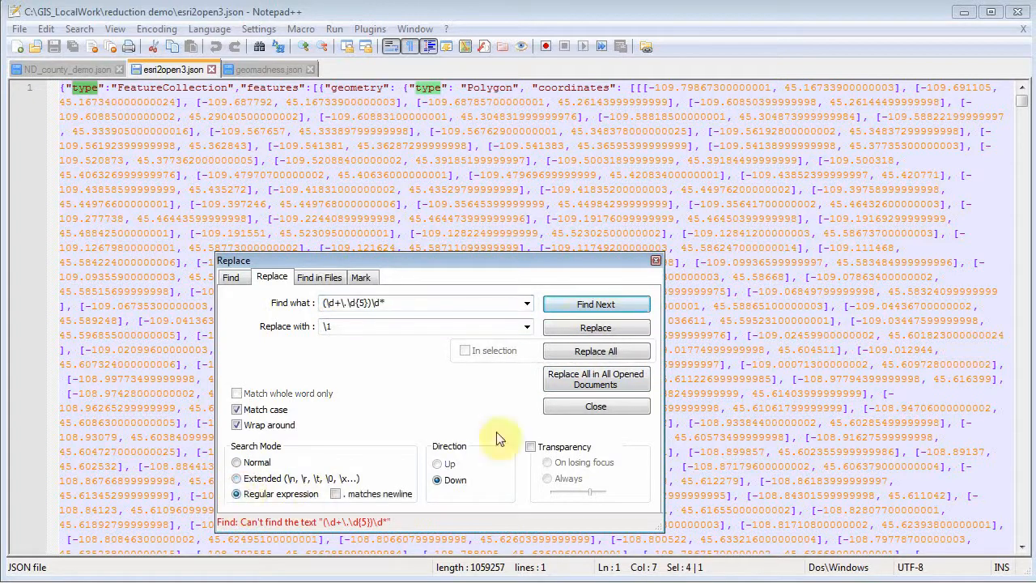
pyautogui.click(595, 304)
pyautogui.click(595, 305)
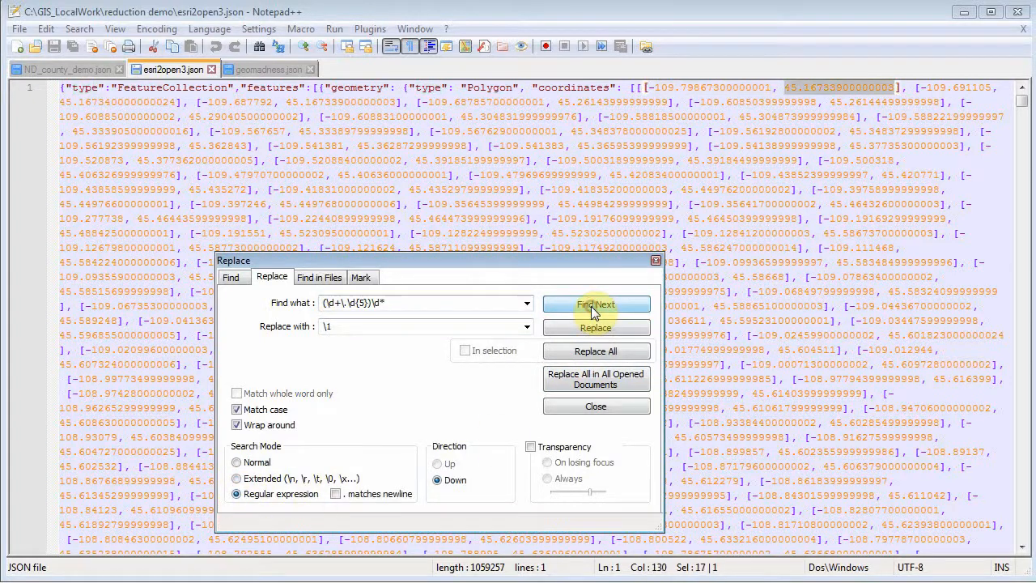
pyautogui.click(594, 304)
pyautogui.click(595, 305)
pyautogui.click(594, 304)
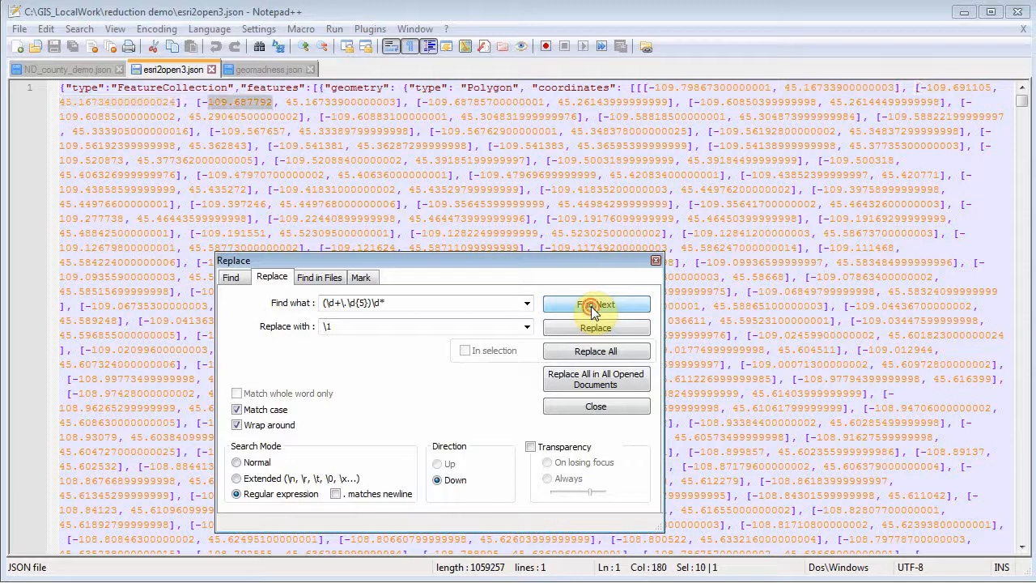
pyautogui.click(595, 304)
pyautogui.click(591, 311)
# - Trim several coordinates to five decimals one match at a time, and replace all remaining matches in esri2open3.json with \1
pyautogui.click(591, 327)
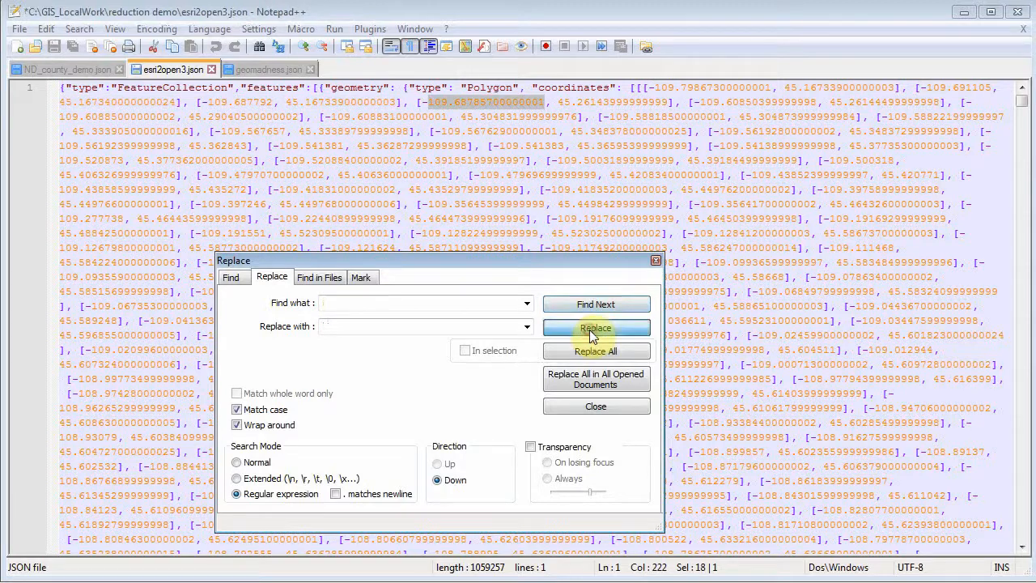
pyautogui.click(589, 330)
pyautogui.click(589, 329)
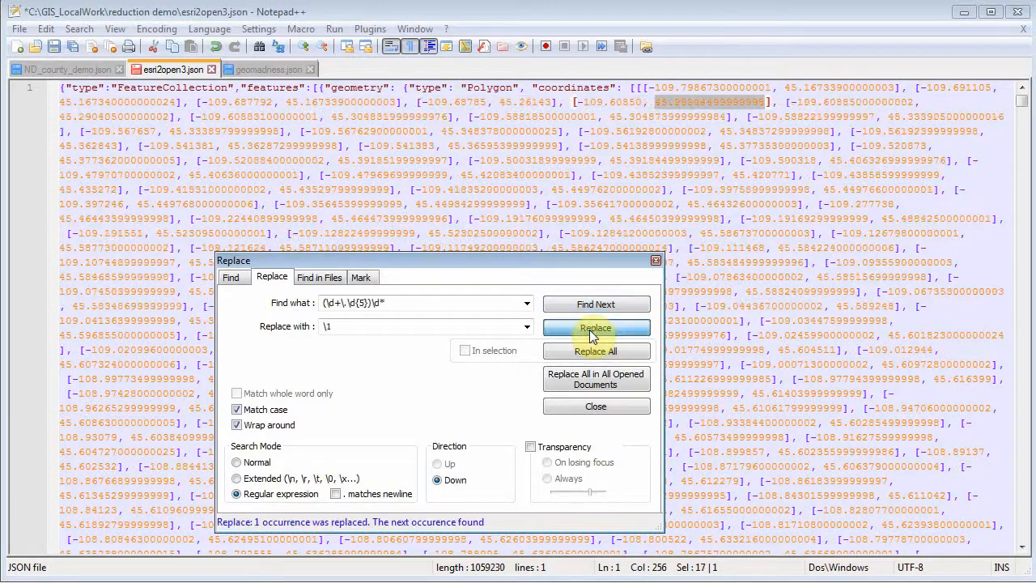
pyautogui.click(589, 329)
pyautogui.click(590, 329)
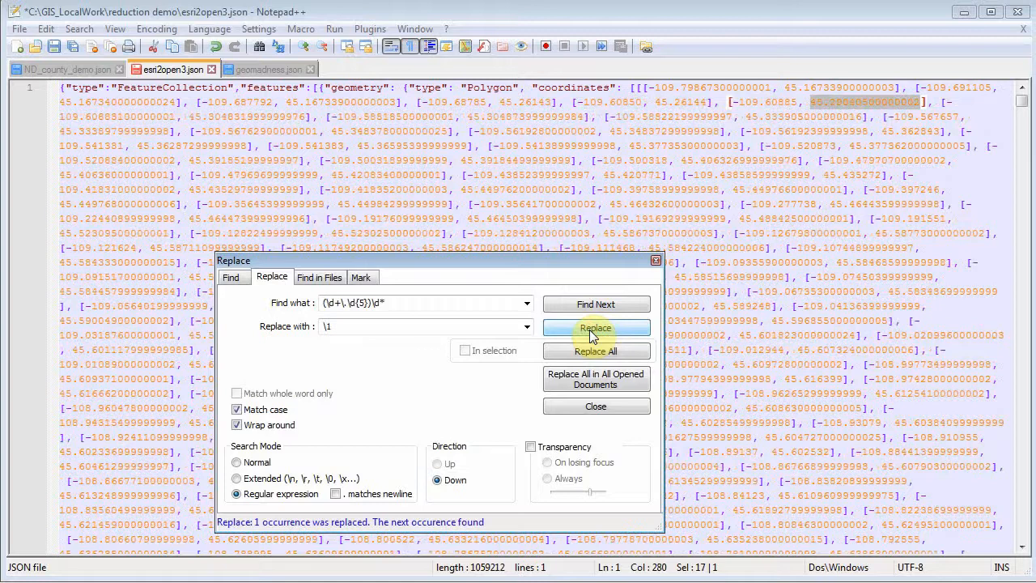
pyautogui.click(589, 330)
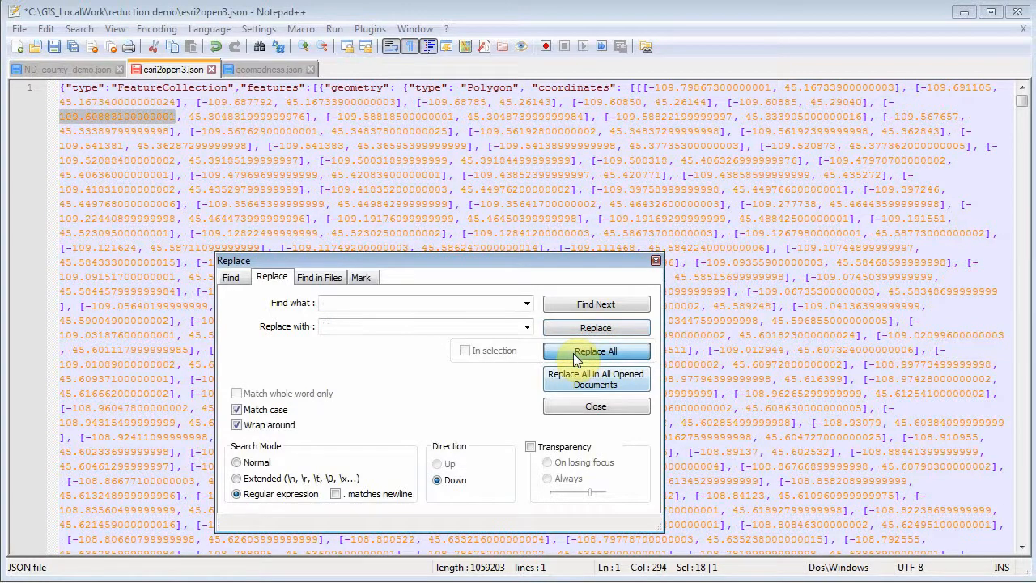
pyautogui.click(576, 358)
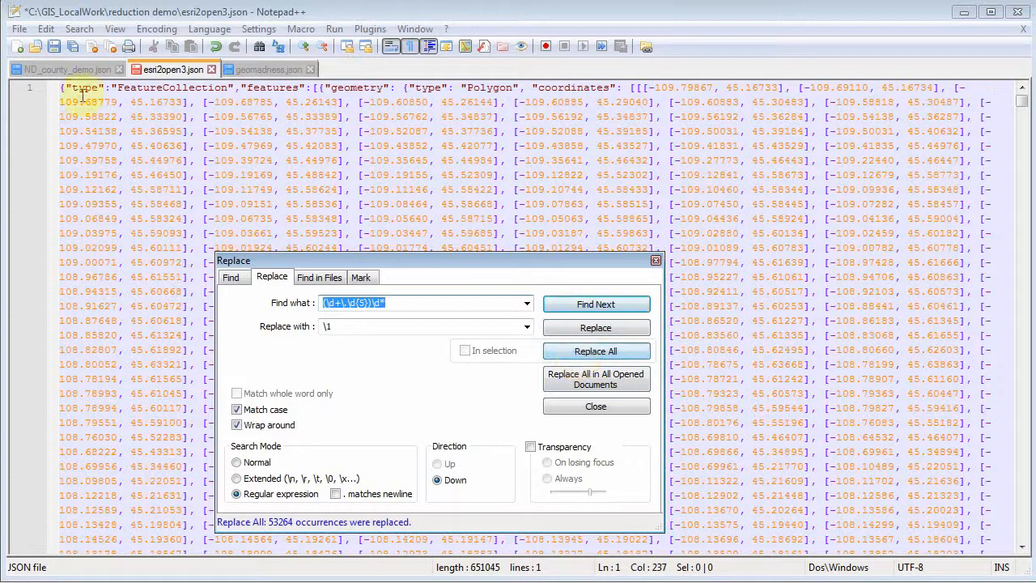
# - Save esri2open3.json, compare its size in the folder with the Snipping Tool capture, and mark its original size in red
pyautogui.click(53, 46)
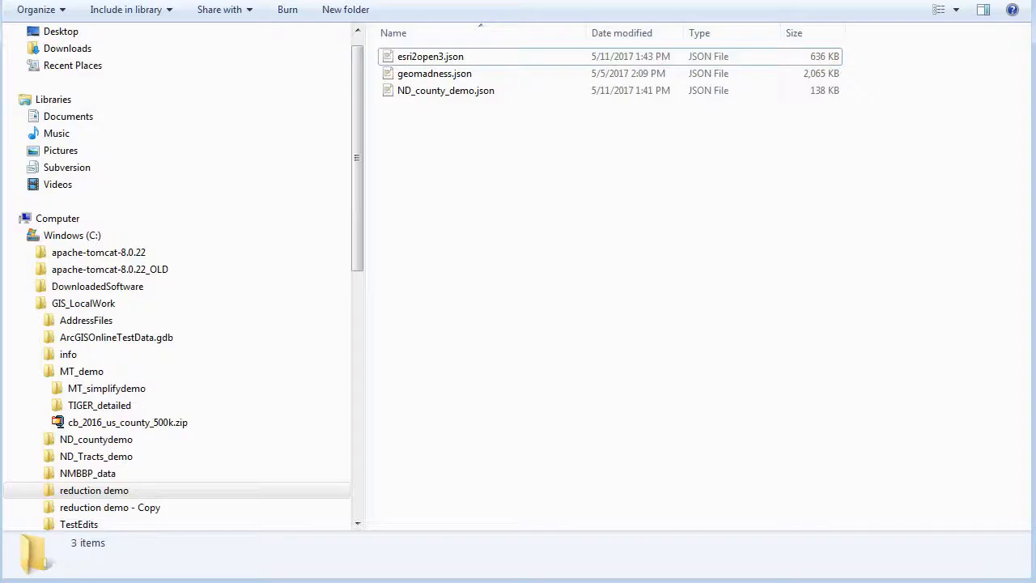
pyautogui.hotkey('alt', 'Tab')
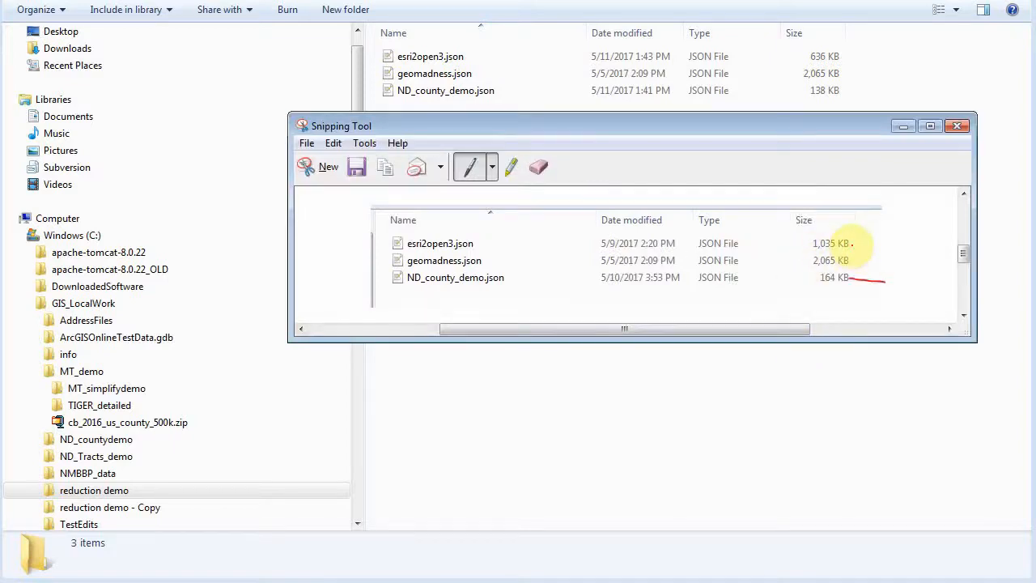
pyautogui.moveTo(851, 244); pyautogui.dragTo(881, 244)
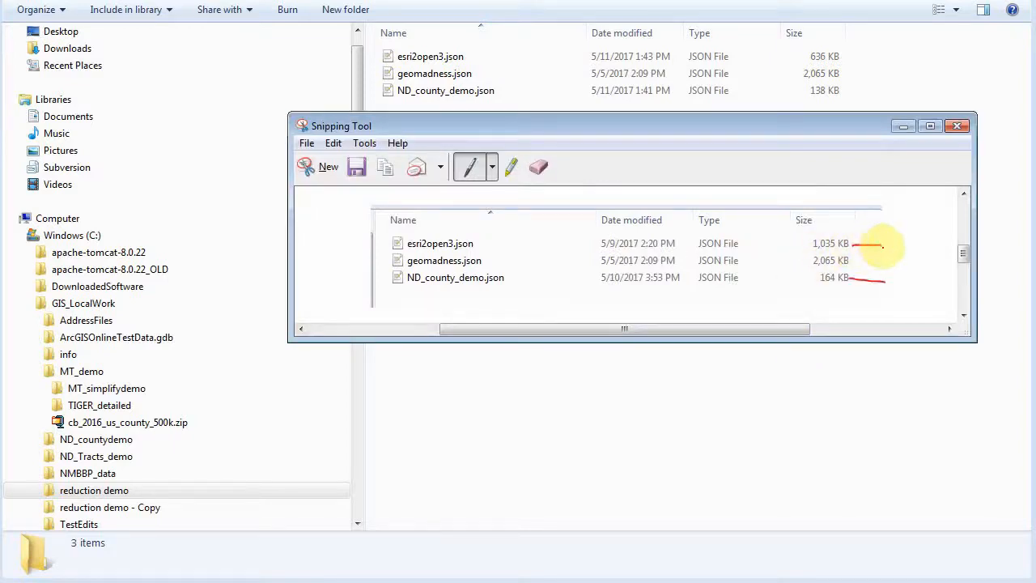